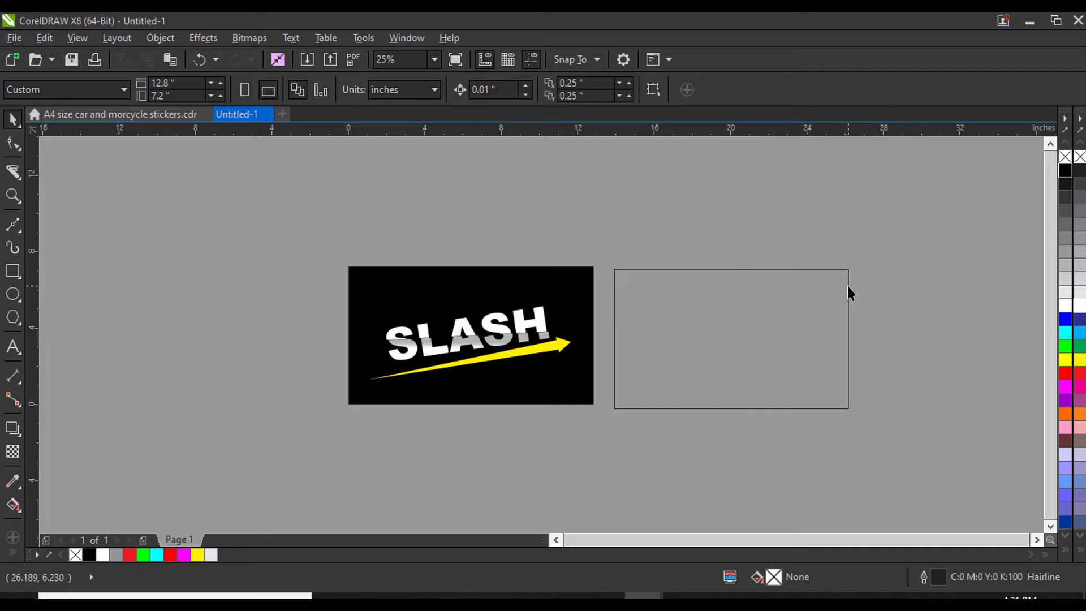
# Draw a black-filled rectangle about 12.25 by 7.29 inches beside the existing SLASH design and lock it in place.
pyautogui.click(848, 286)
pyautogui.click(1066, 170)
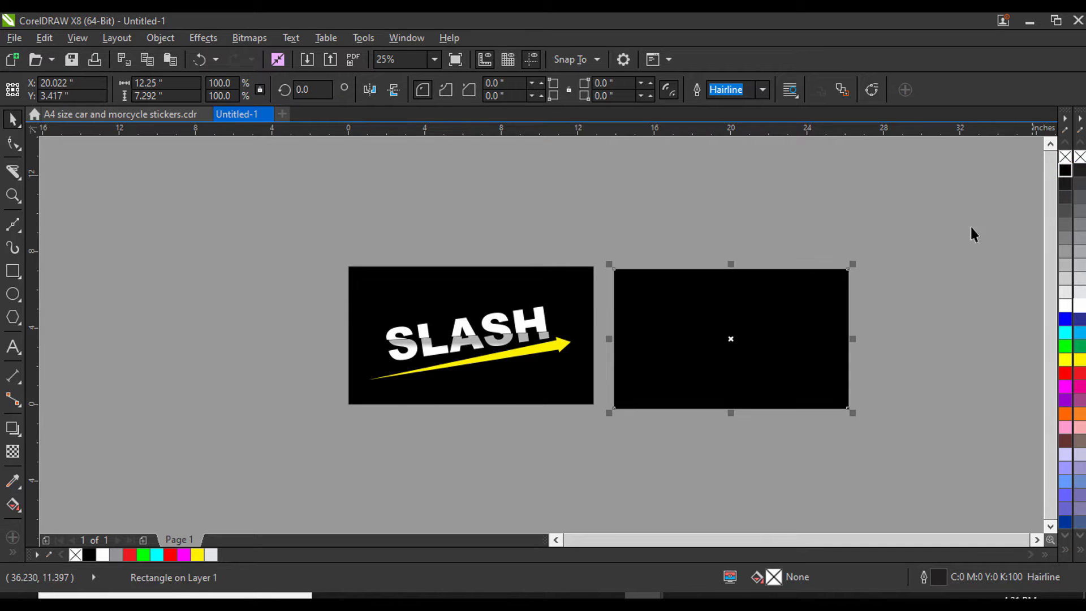
pyautogui.rightClick(770, 311)
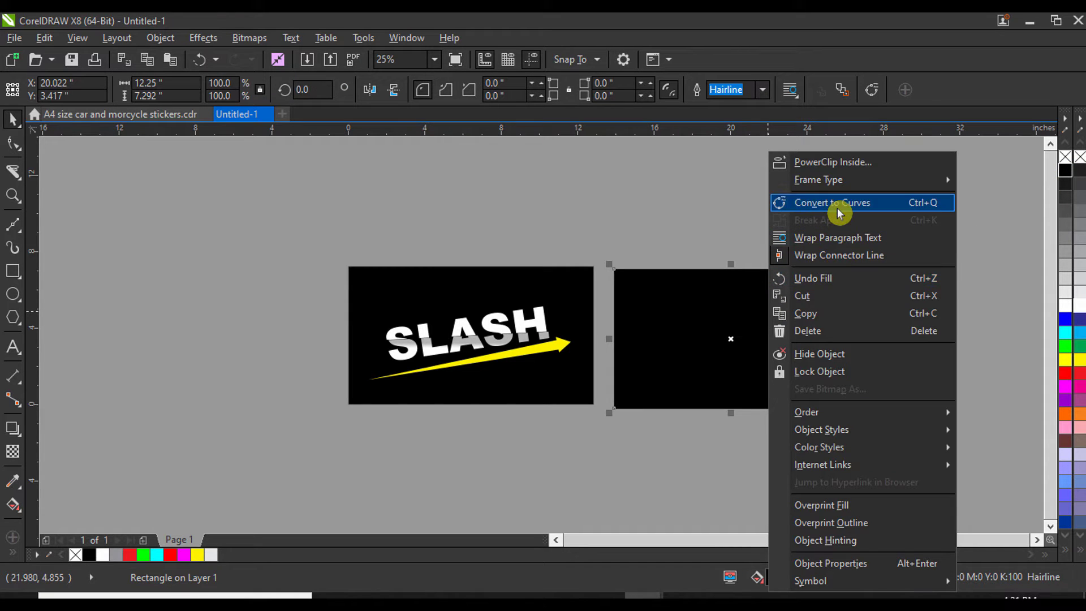
pyautogui.click(838, 376)
pyautogui.click(860, 341)
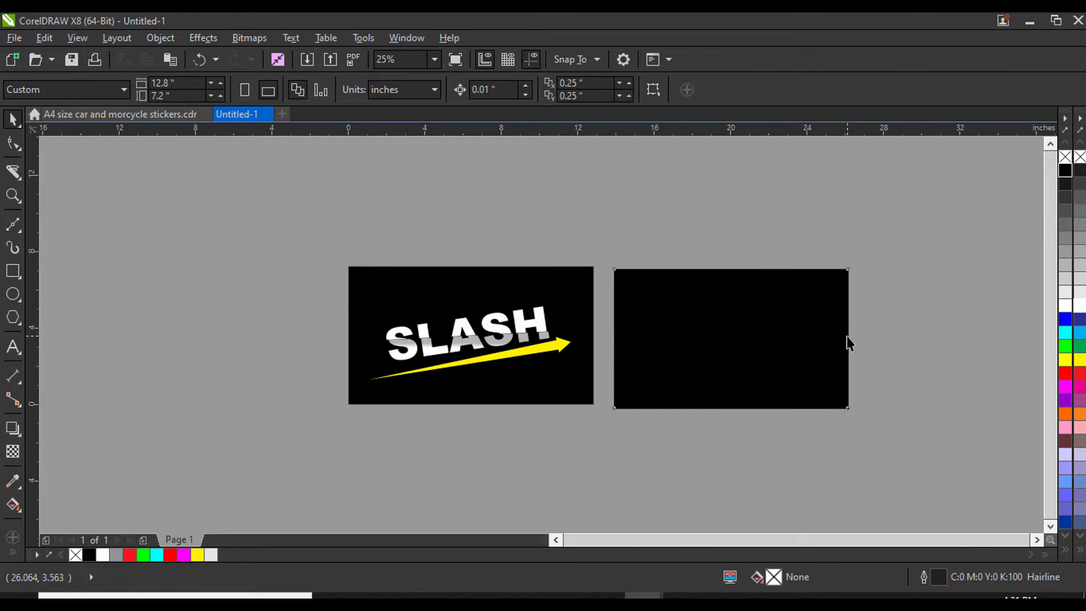
# Add the artistic text "SLASH" in 100 pt Arial Black just above the new black rectangle.
pyautogui.scroll(1, 848, 343)
pyautogui.scroll(-1, 848, 341)
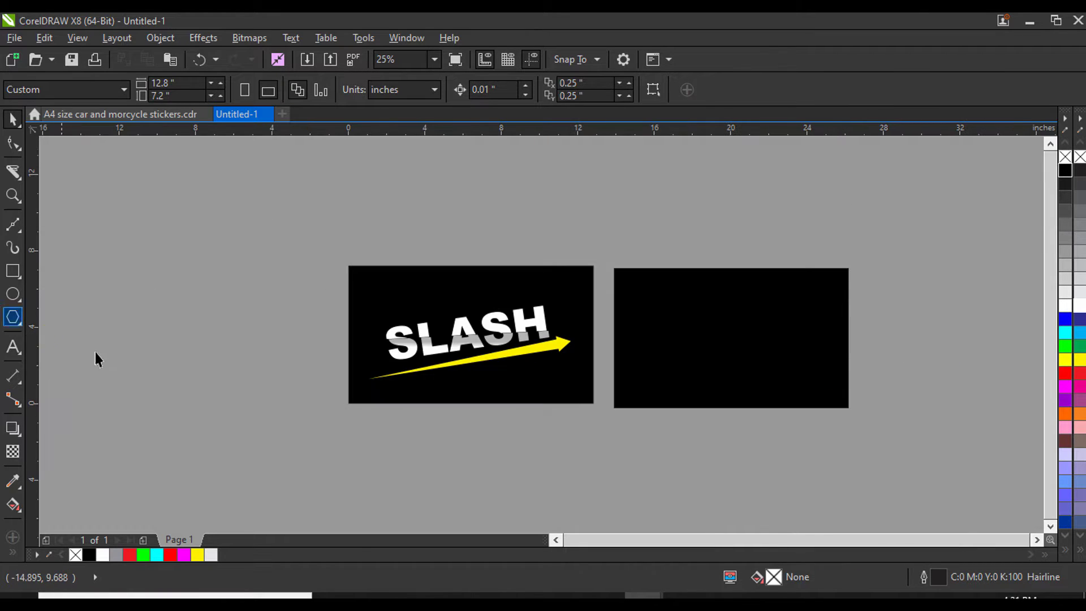
pyautogui.press('F8')
pyautogui.click(632, 242)
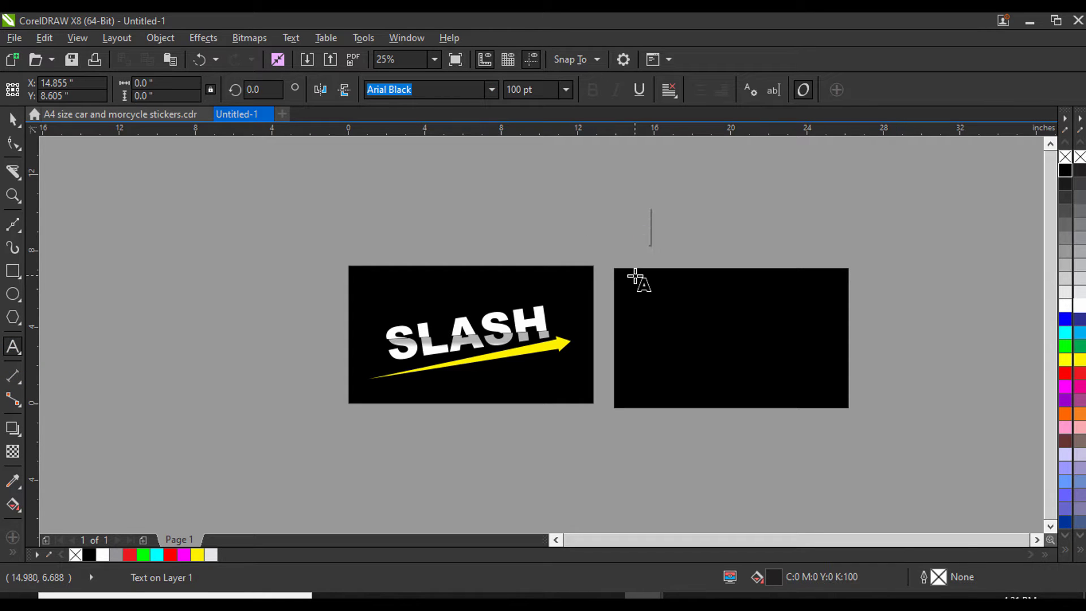
pyautogui.write('SLASH')
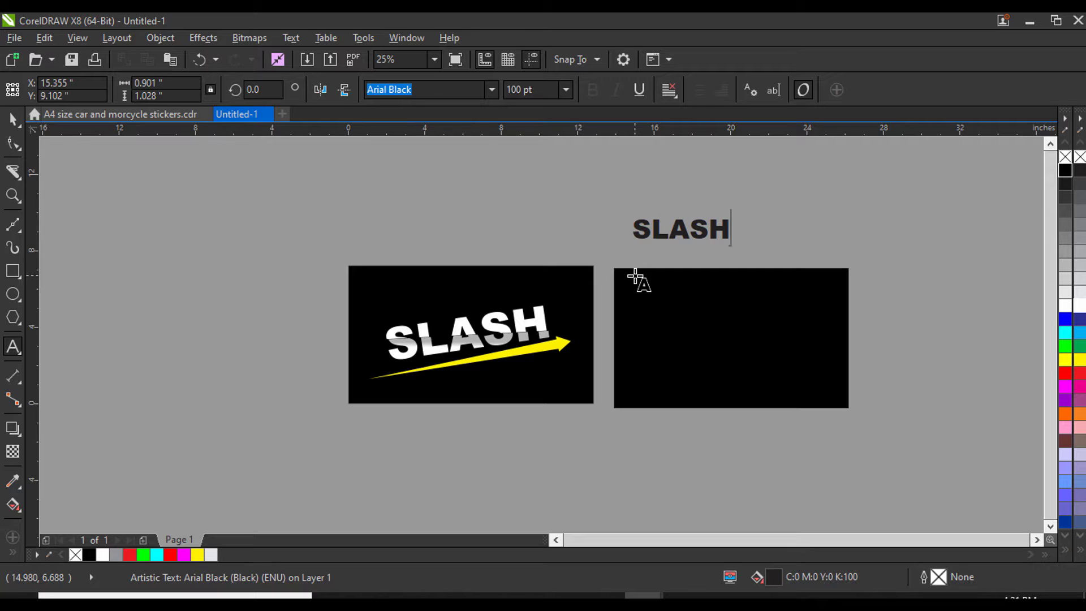
# Enlarge the new SLASH text to about 203 pt and fill it white.
pyautogui.click(7, 116)
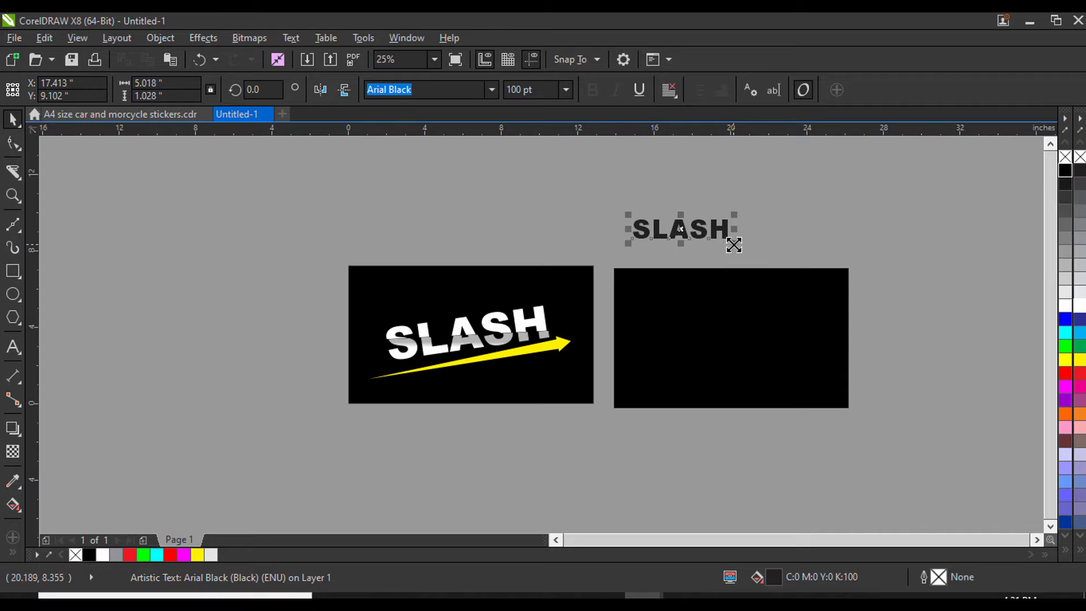
pyautogui.moveTo(734, 245); pyautogui.dragTo(833, 282)
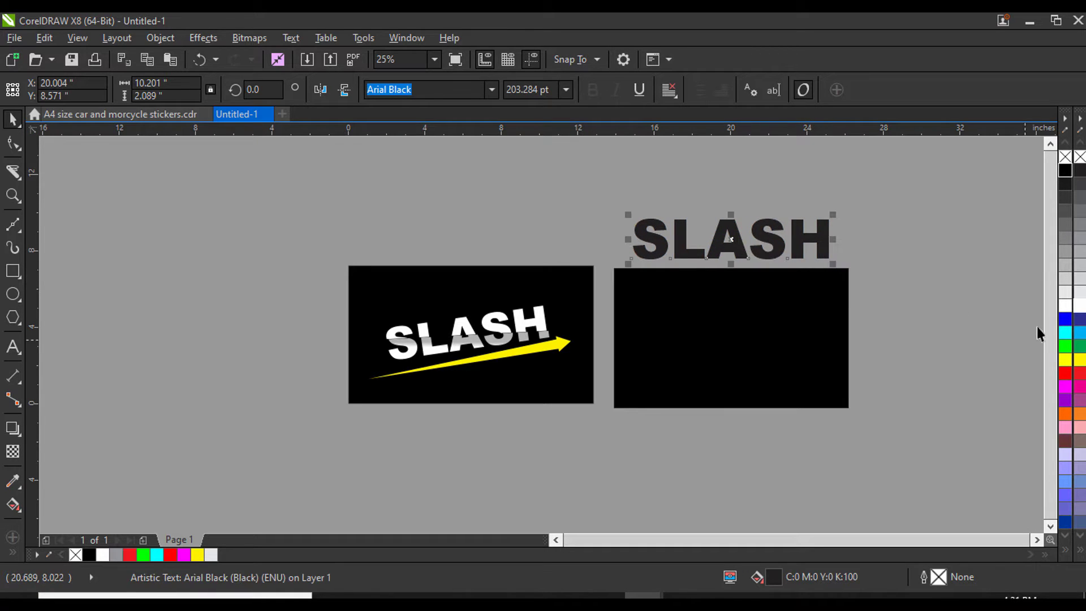
pyautogui.click(1066, 306)
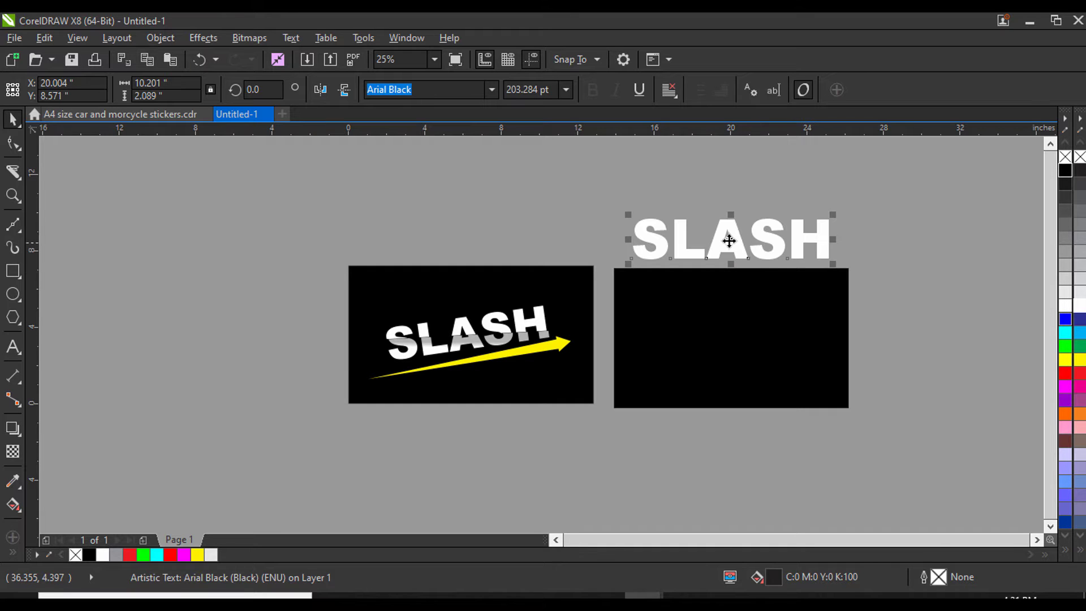
# Move the white SLASH text onto the new black rectangle and shrink it to about 171 pt.
pyautogui.moveTo(729, 240); pyautogui.dragTo(735, 329)
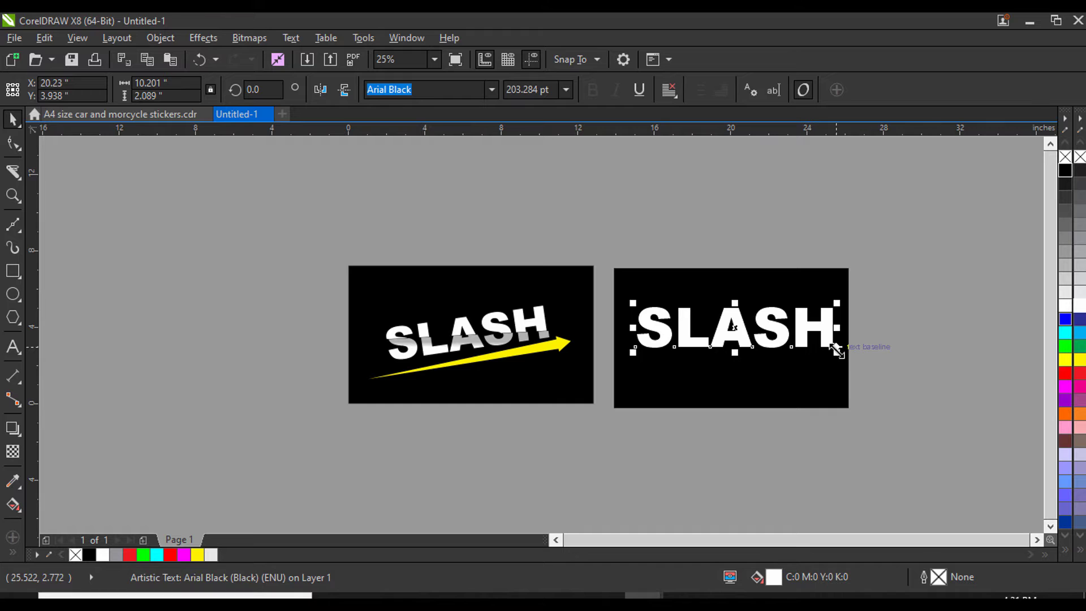
pyautogui.moveTo(836, 351); pyautogui.dragTo(821, 352)
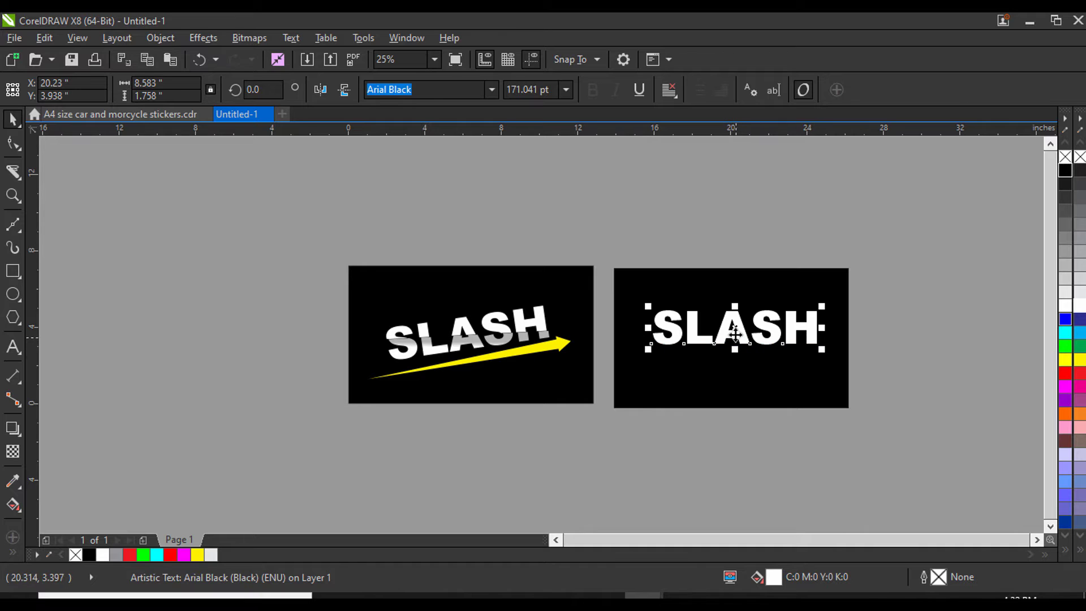
# Rotate the SLASH text slightly counterclockwise so it slopes upward to the right, as in the existing design.
pyautogui.click(734, 327)
pyautogui.moveTo(828, 310); pyautogui.dragTo(814, 291)
pyautogui.click(923, 321)
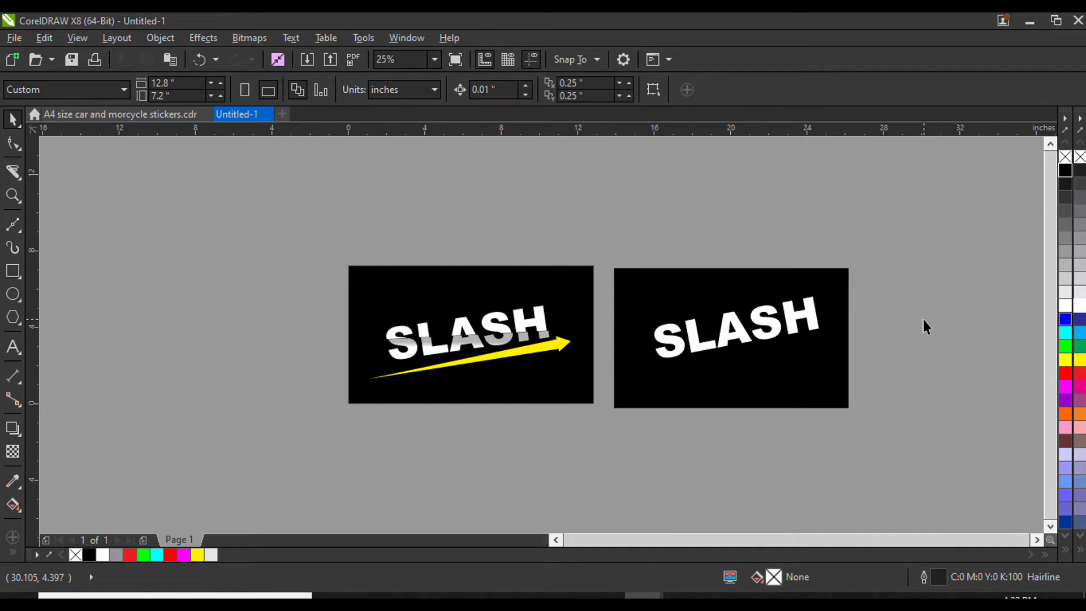
# Cut the tilted SLASH text in two with the Knife tool along a nearly horizontal line through all the letters.
pyautogui.scroll(2, 923, 322)
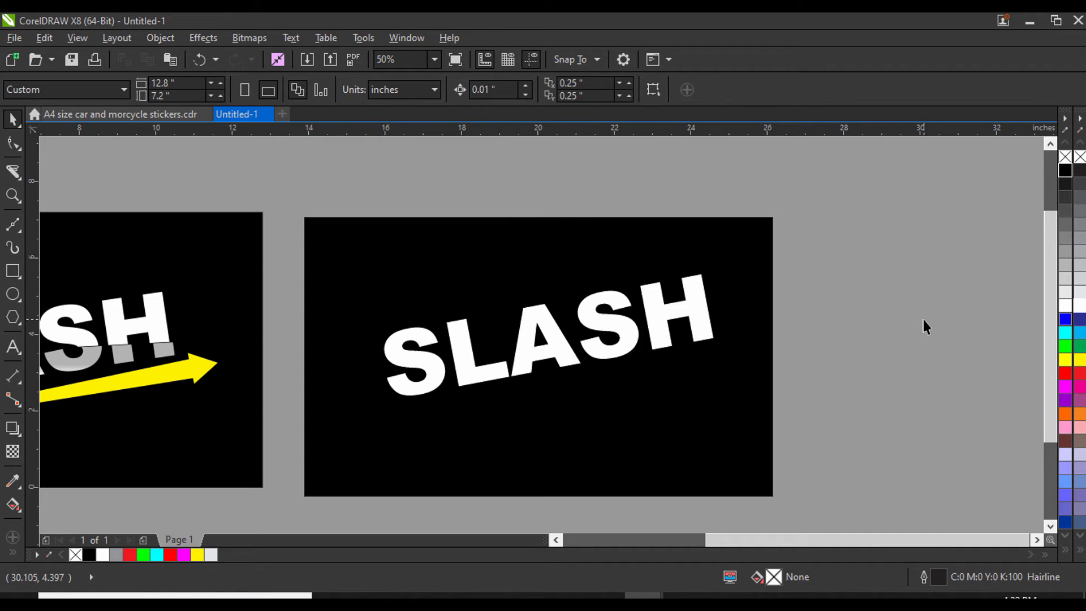
pyautogui.click(19, 176)
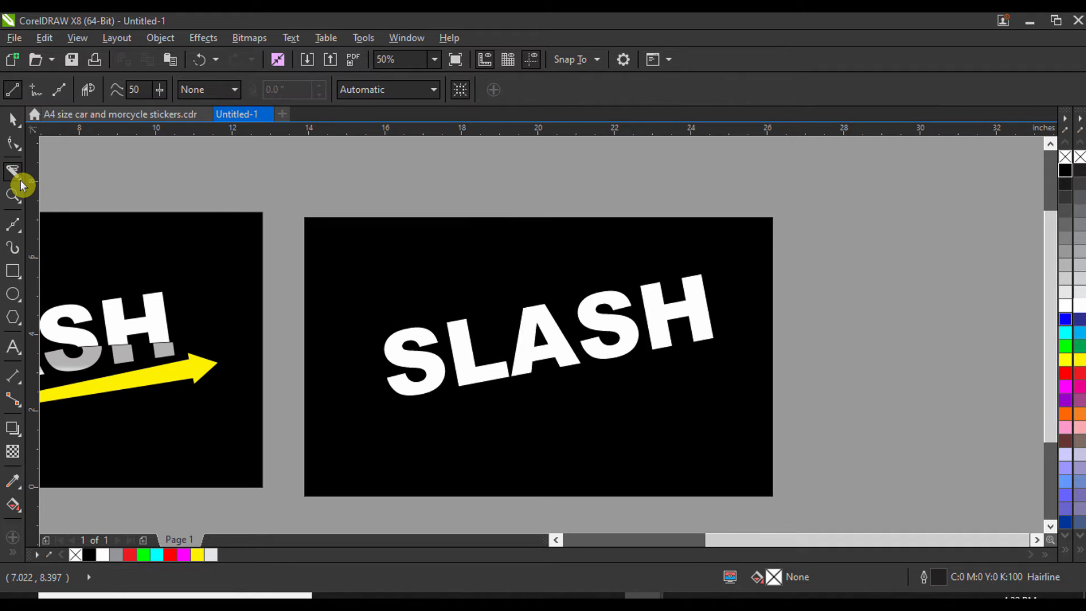
pyautogui.click(22, 181)
pyautogui.click(68, 195)
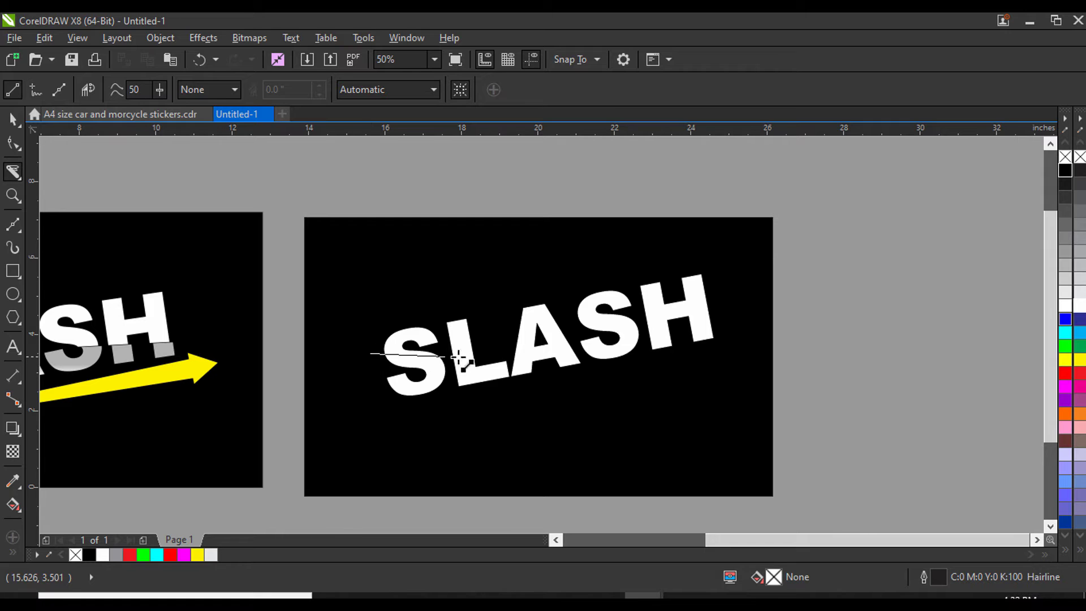
pyautogui.moveTo(459, 356); pyautogui.dragTo(732, 323)
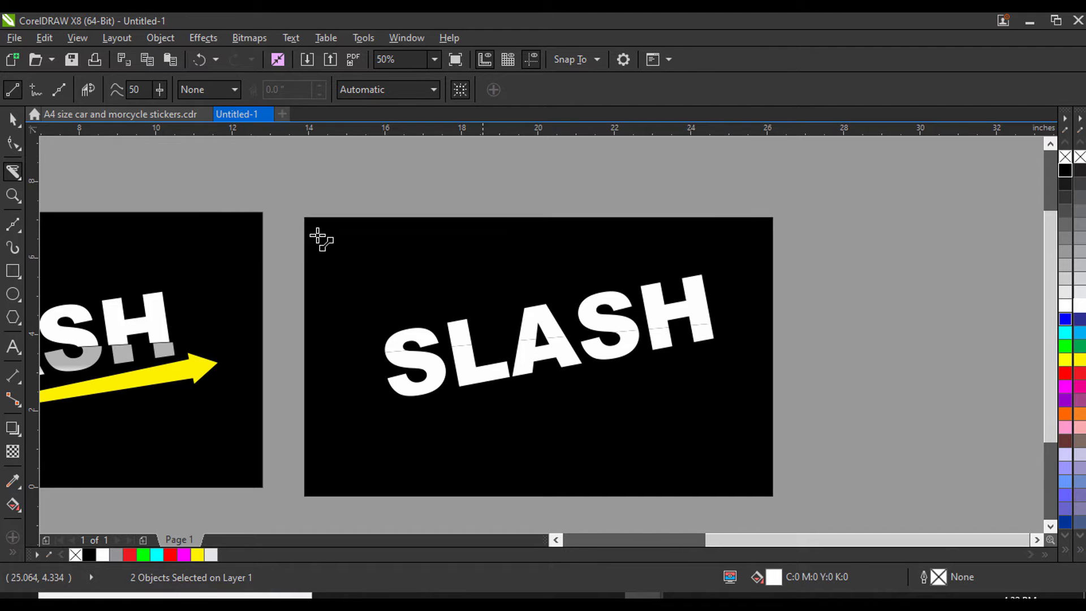
# Offset the lower half of the cut SLASH letters 0.02 inches down and 0.06 inches to the right.
pyautogui.click(13, 117)
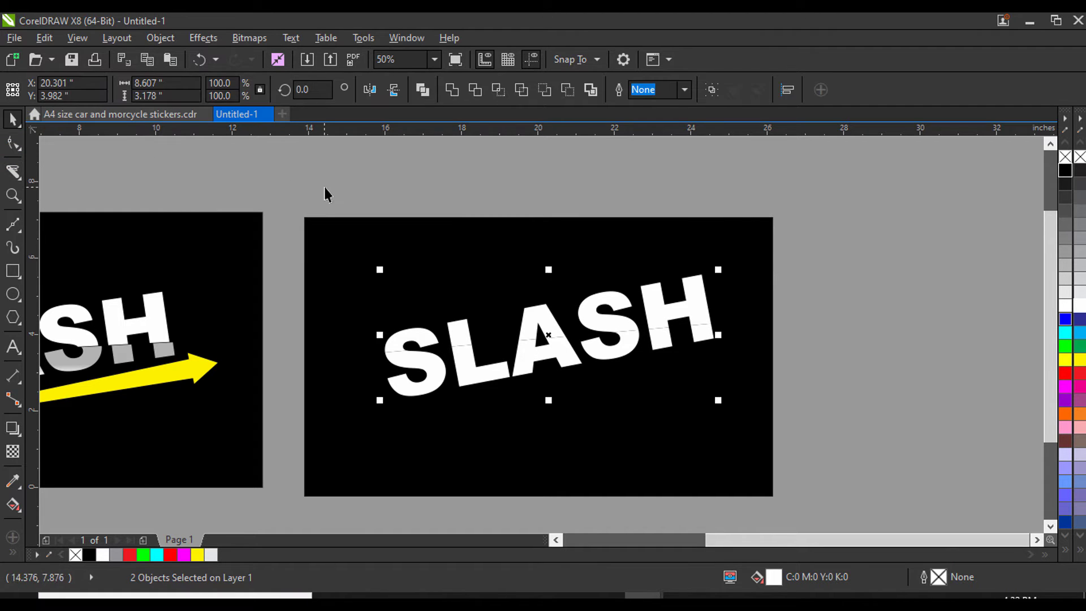
pyautogui.click(474, 378)
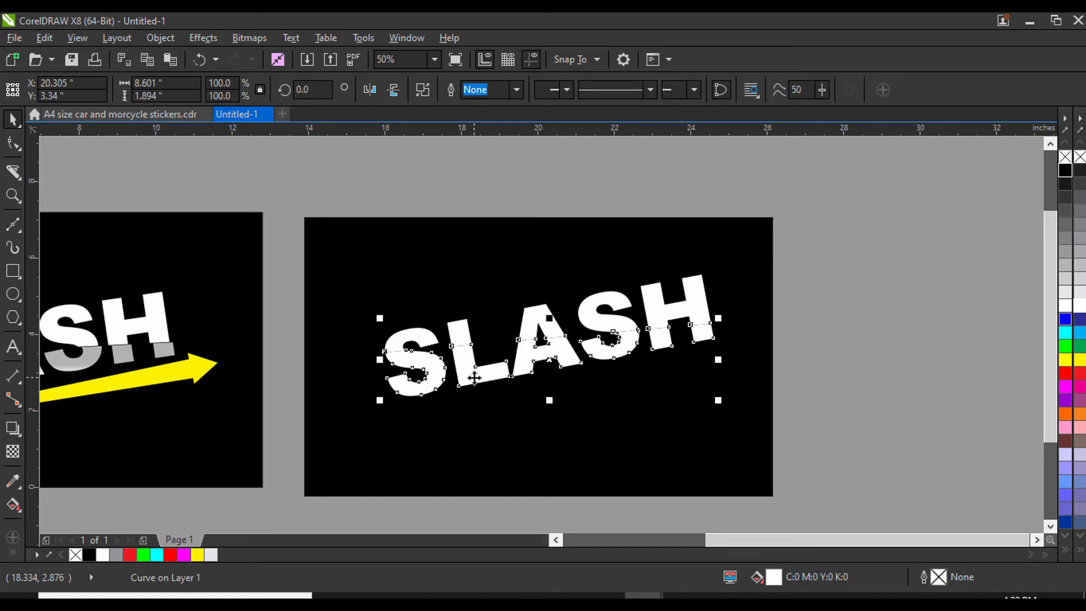
pyautogui.press('Down')
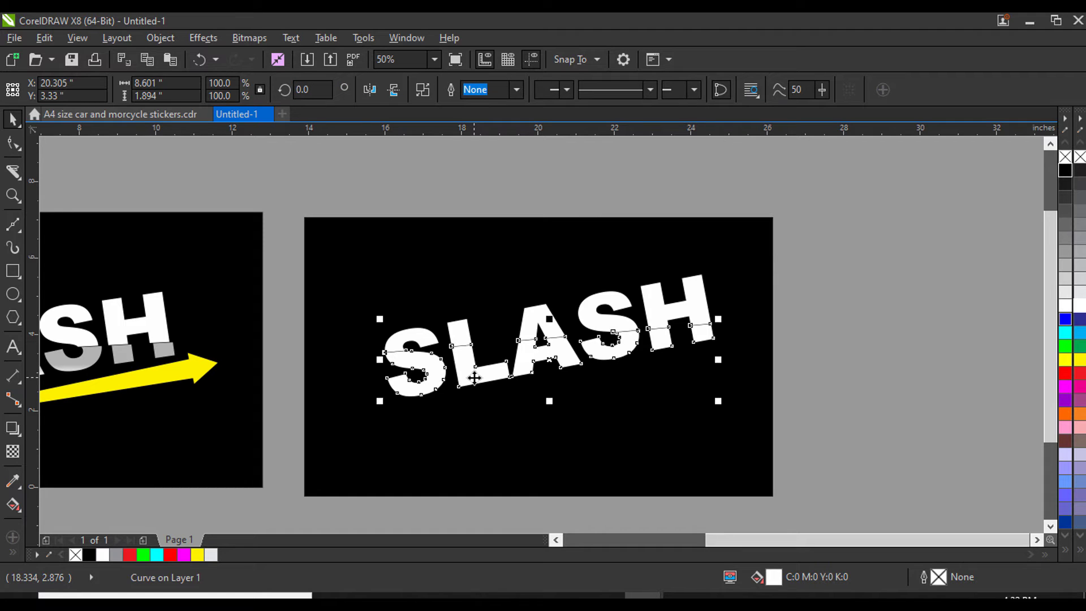
pyautogui.press('Down')
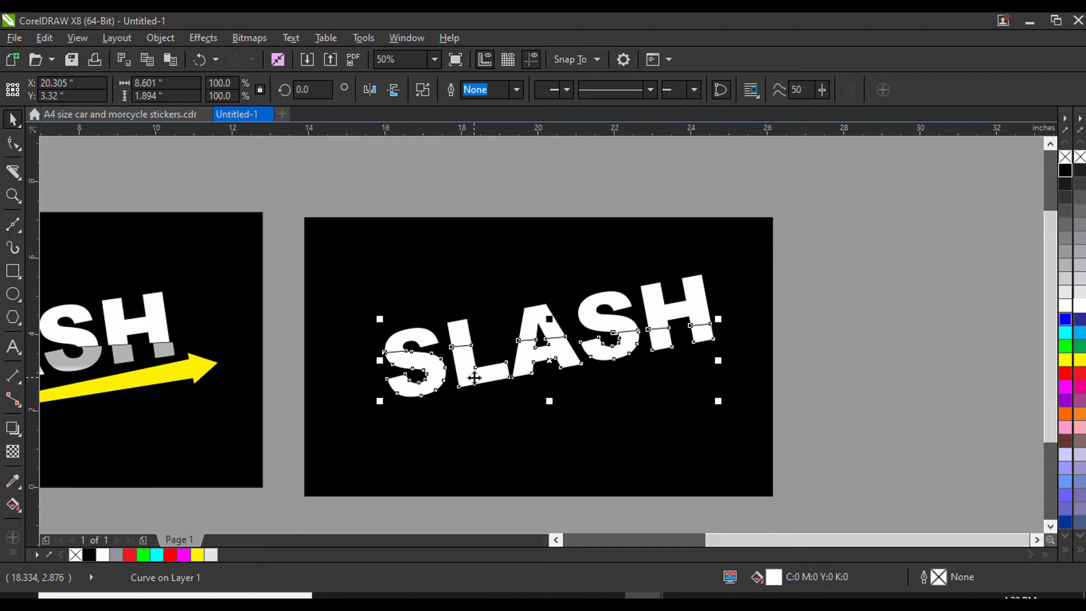
pyautogui.press('Right')
pyautogui.press('Right')
pyautogui.press('Right')
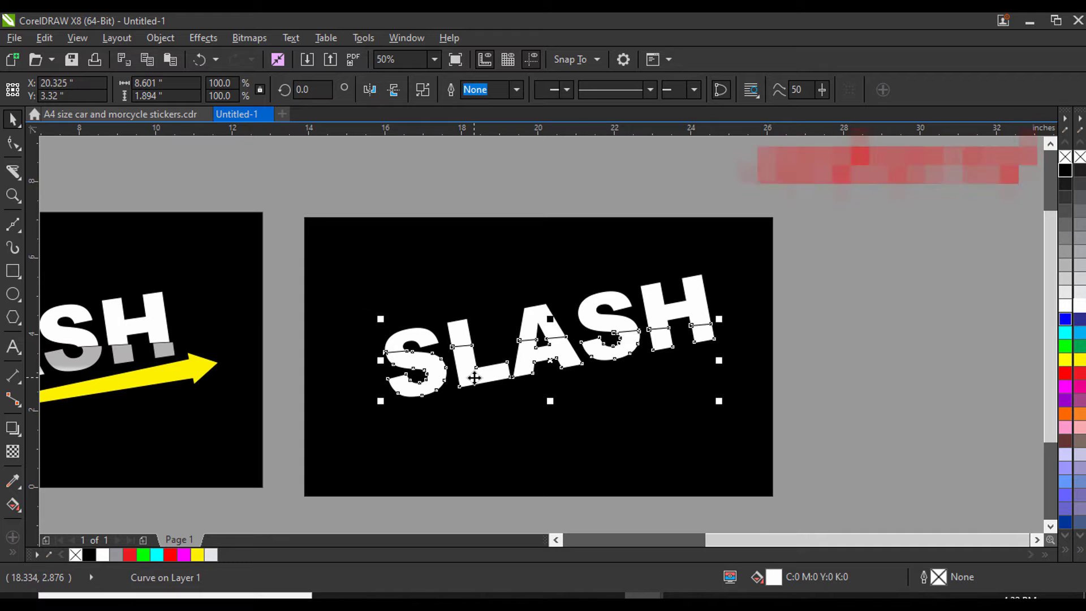
pyautogui.press('Right')
pyautogui.press('Right')
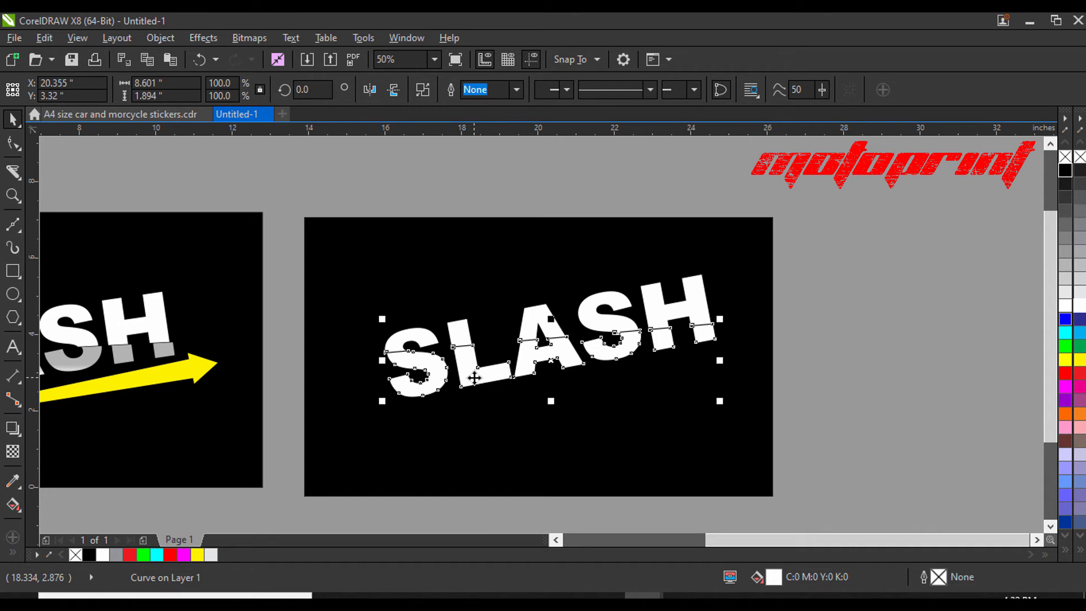
pyautogui.press('Right')
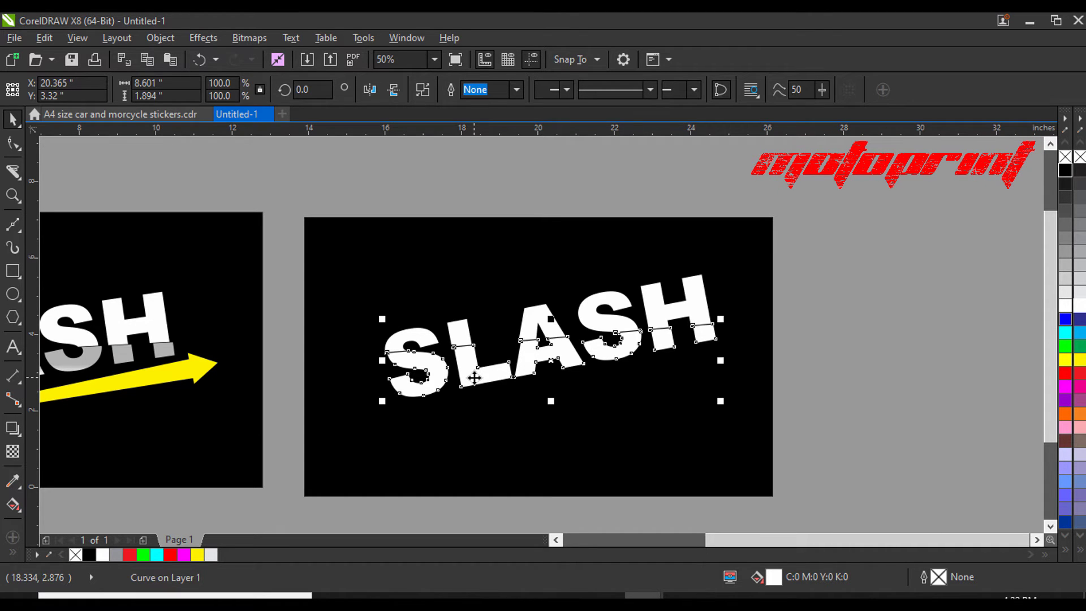
pyautogui.click(788, 364)
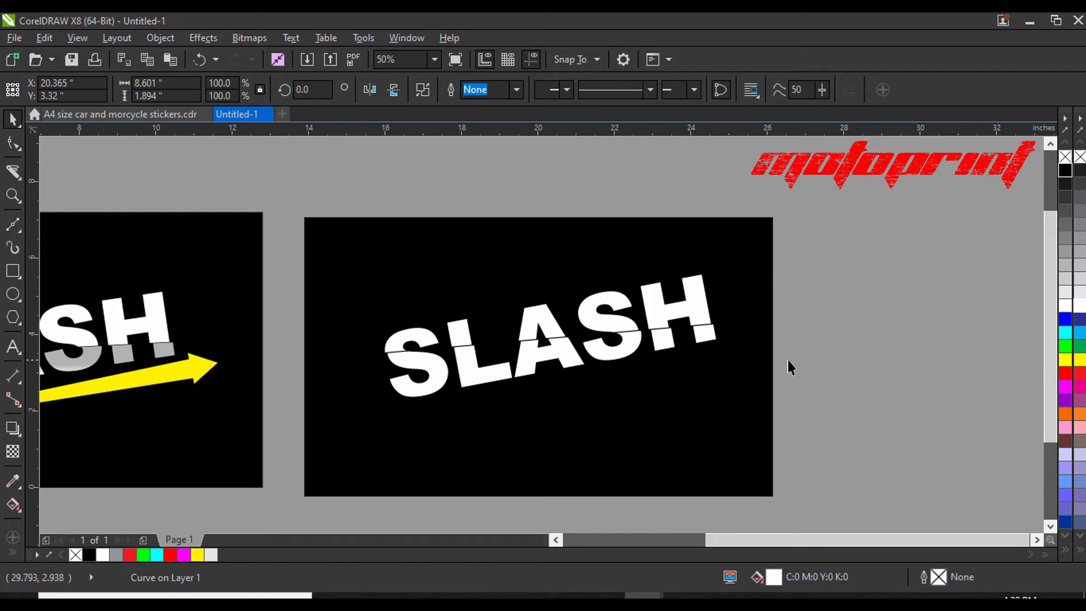
# Draw a thin horizontal rectangle about 8.27 by 0.54 inches below the cut SLASH lettering.
pyautogui.scroll(2, 651, 352)
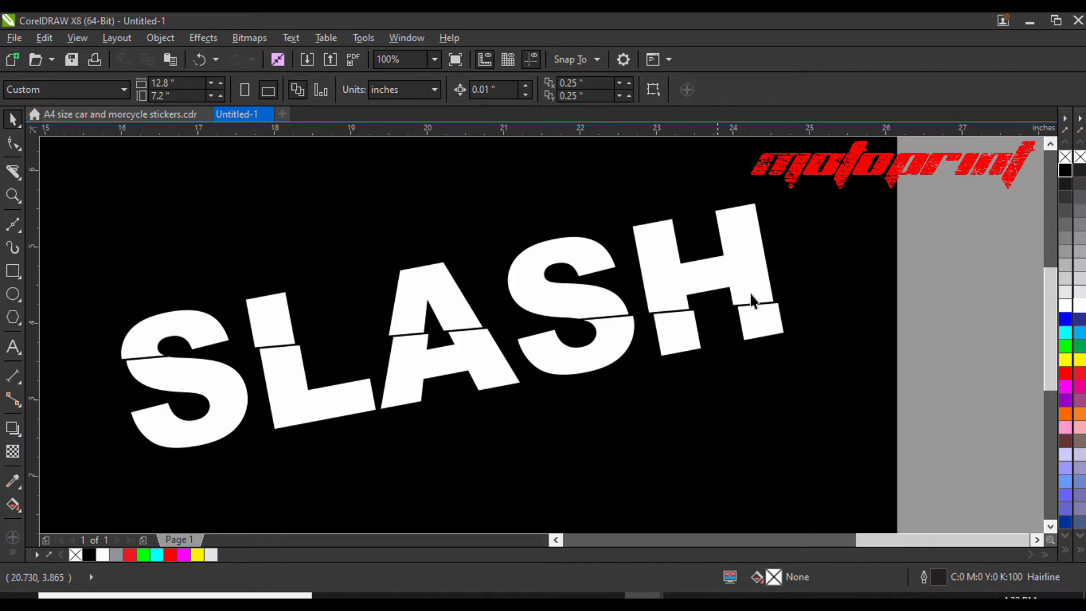
pyautogui.scroll(-2, 763, 343)
pyautogui.scroll(-2, 713, 373)
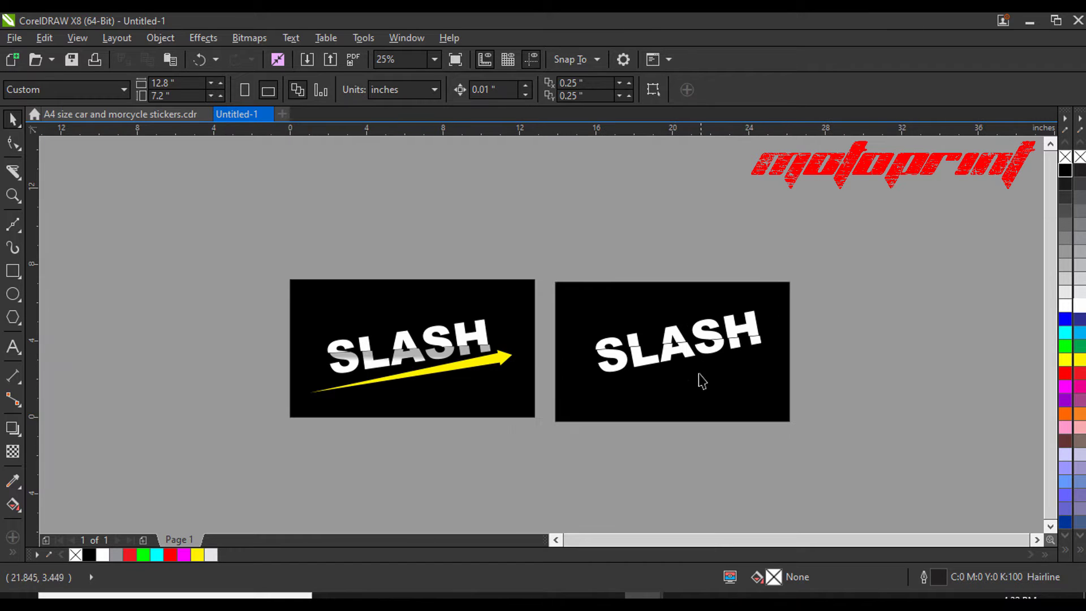
pyautogui.scroll(2, 775, 376)
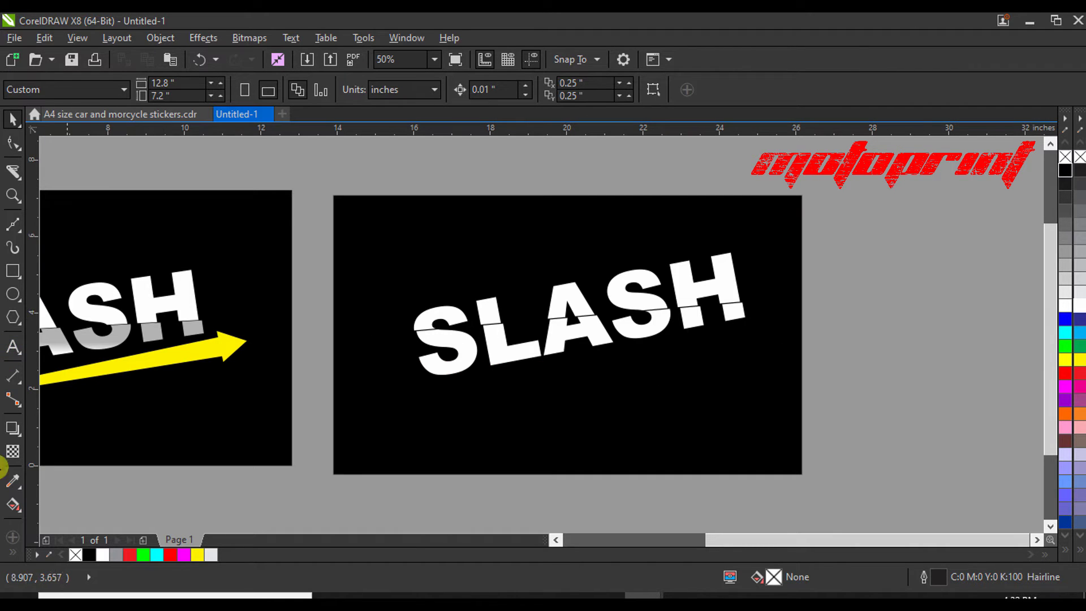
pyautogui.click(12, 272)
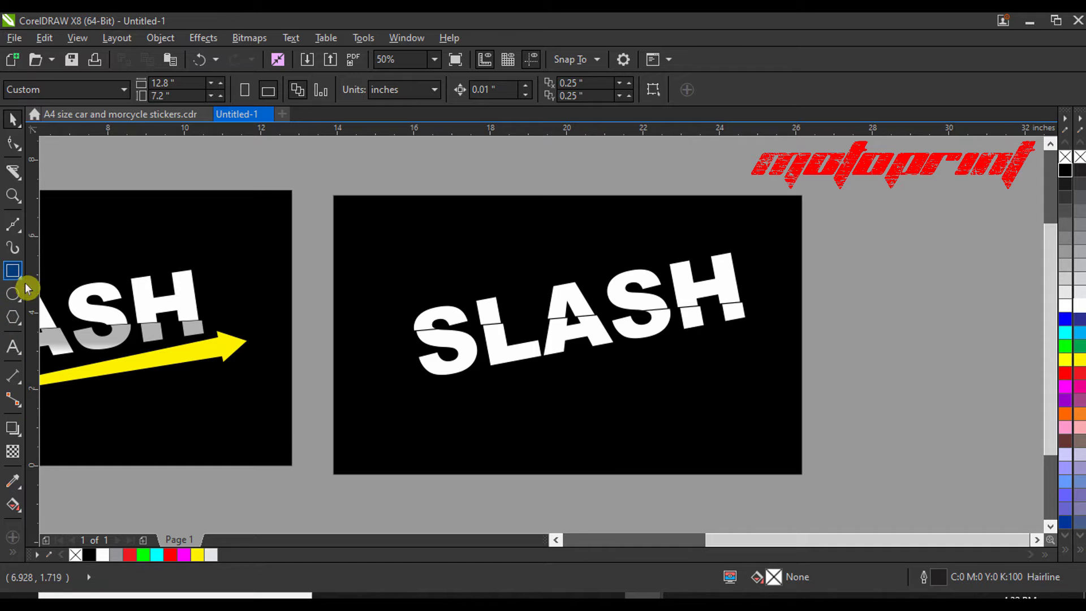
pyautogui.moveTo(416, 399); pyautogui.dragTo(733, 420)
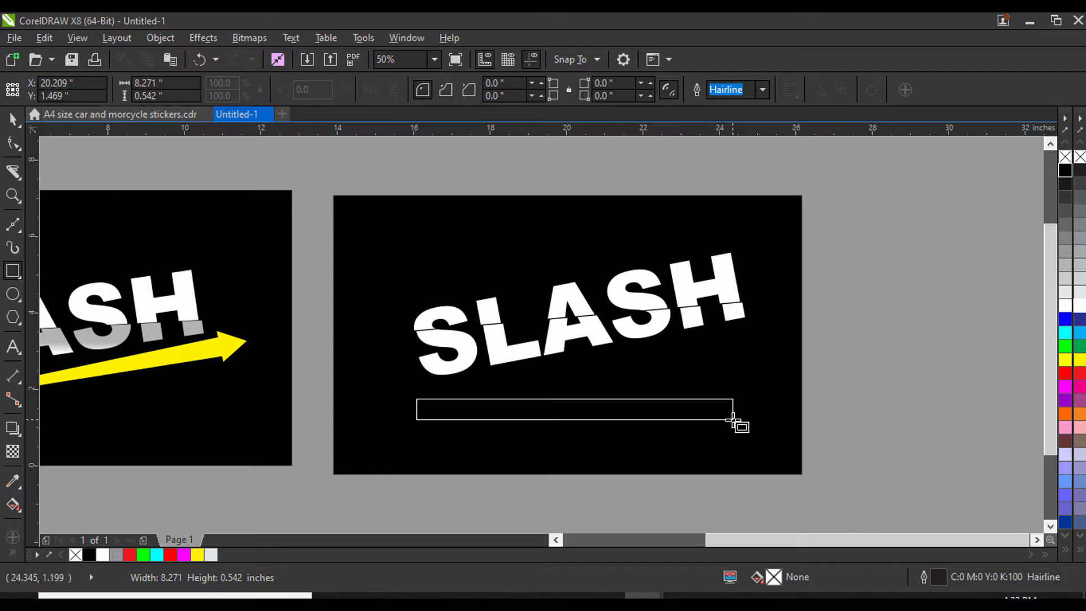
pyautogui.moveTo(733, 420); pyautogui.dragTo(734, 420)
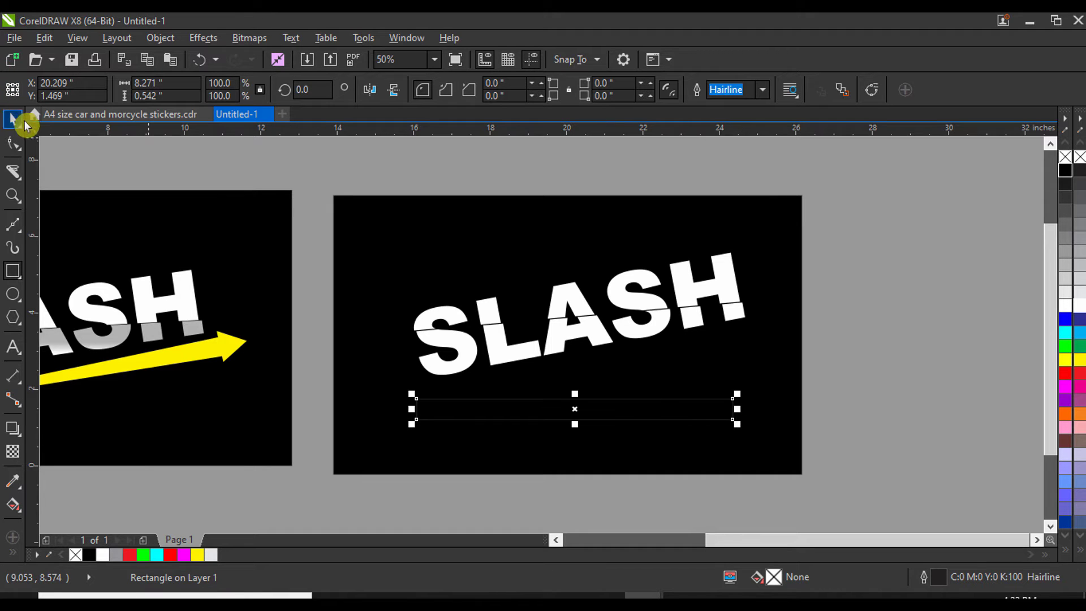
# Fill the thin rectangle with yellow (#FFFF00) and remove its outline.
pyautogui.click(1066, 360)
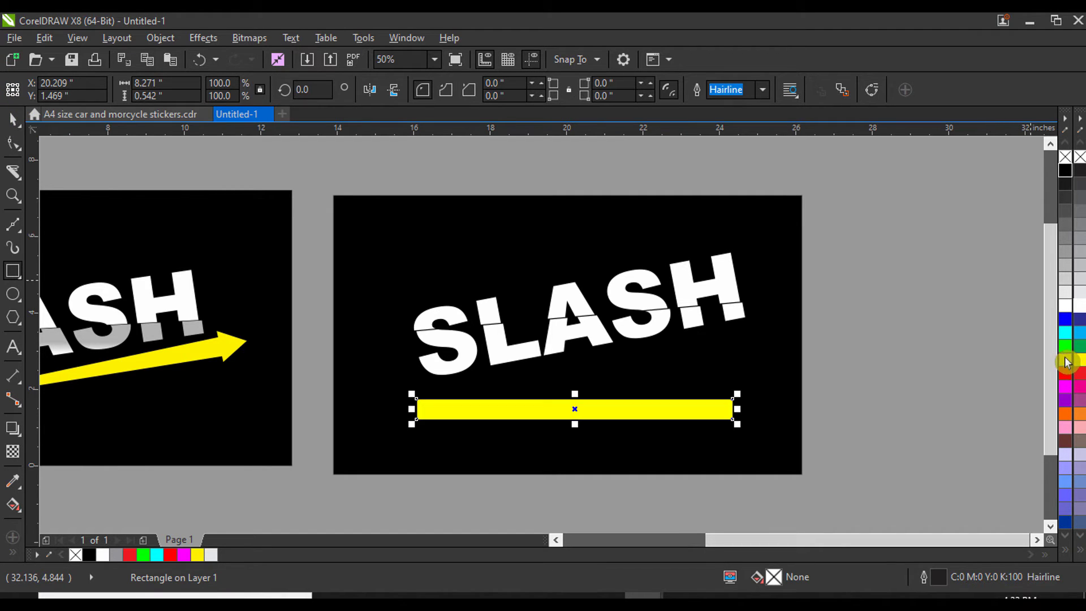
pyautogui.rightClick(1065, 157)
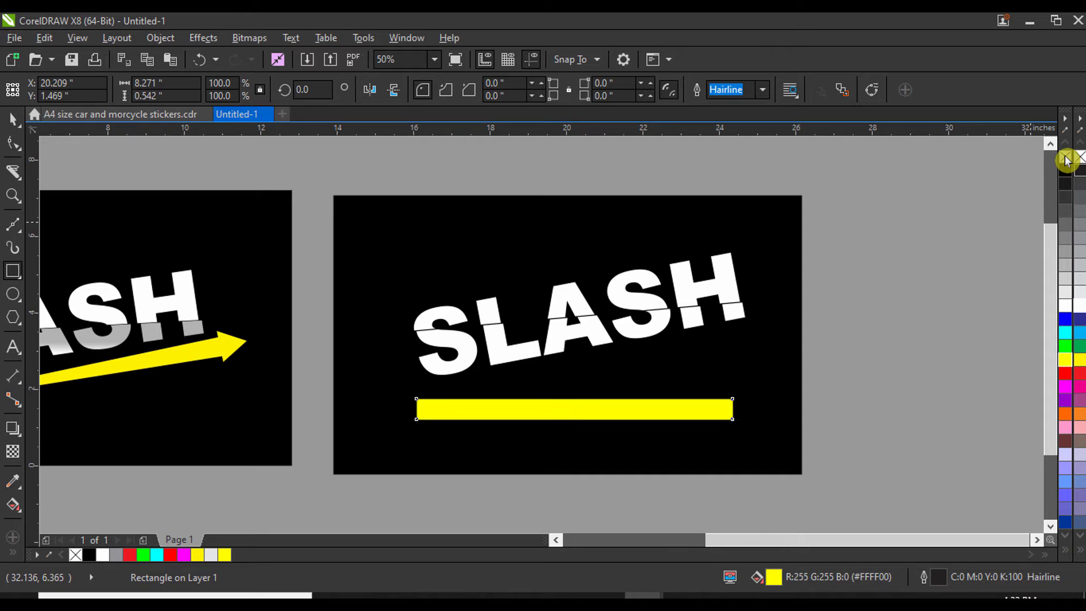
pyautogui.click(13, 119)
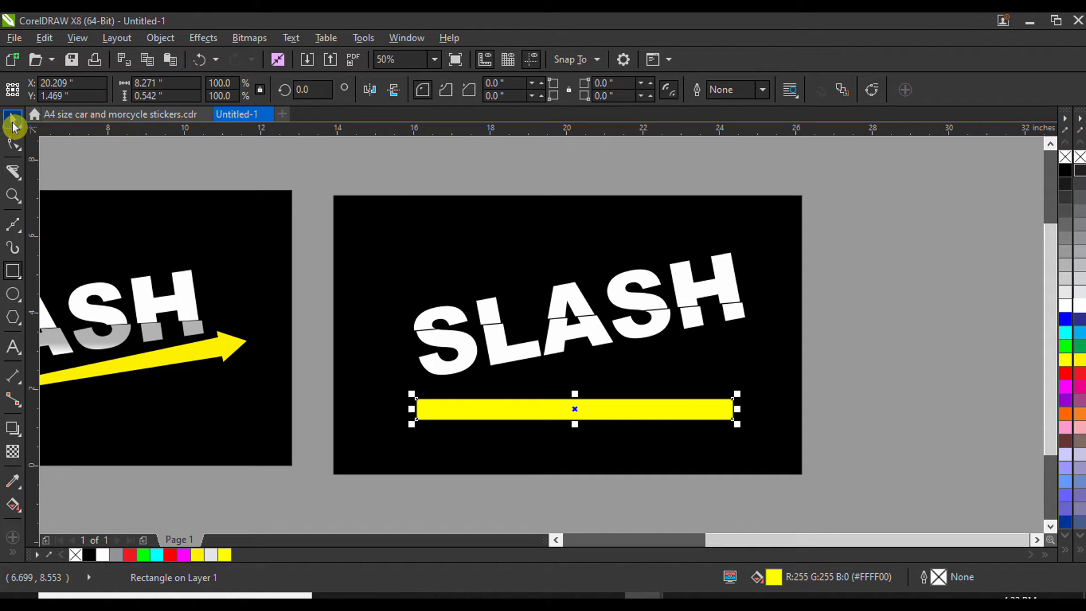
pyautogui.click(984, 410)
# Convert the yellow bar to curves and activate the Shape tool for editing its nodes.
pyautogui.click(635, 416)
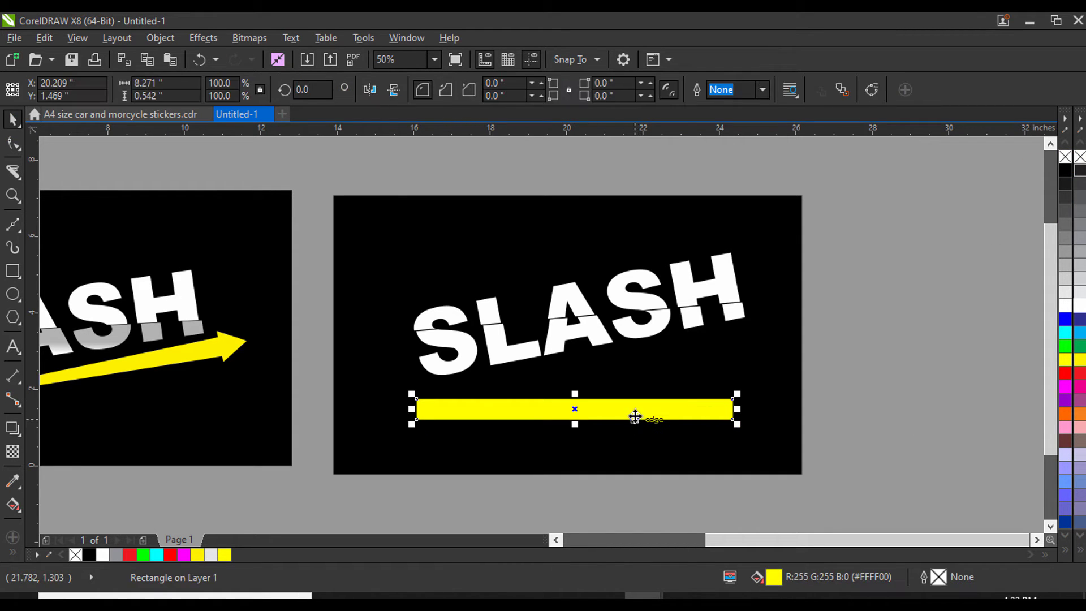
pyautogui.rightClick(661, 402)
pyautogui.press('Escape')
pyautogui.hotkey('ctrl', 'q')
pyautogui.click(14, 145)
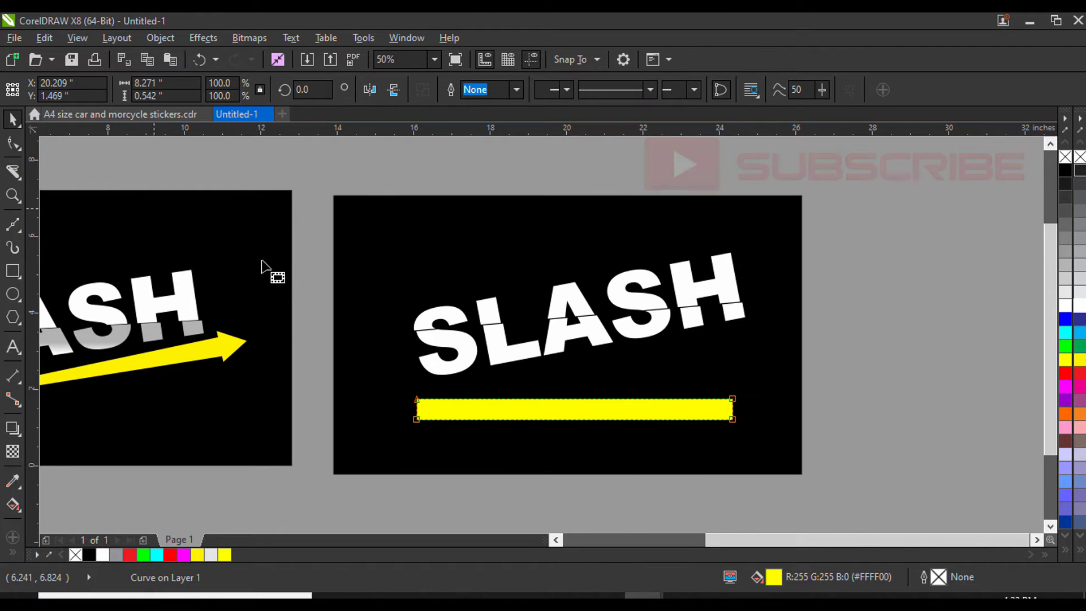
# Taper the yellow bar to a point by moving its upper-left corner node onto the lower-left corner.
pyautogui.press('F10')
pyautogui.moveTo(418, 401); pyautogui.dragTo(418, 420)
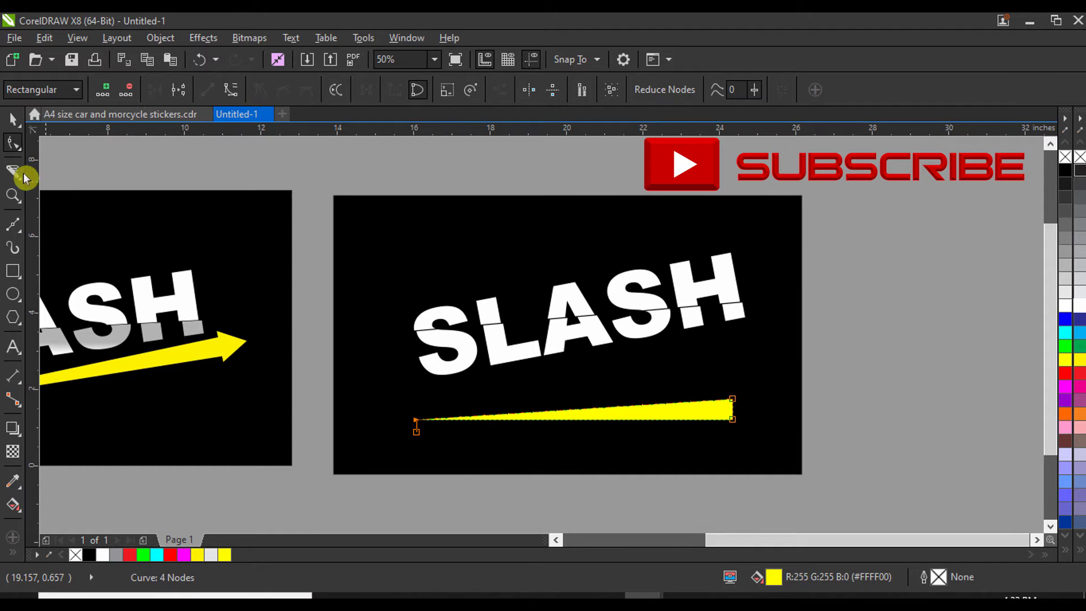
pyautogui.click(13, 120)
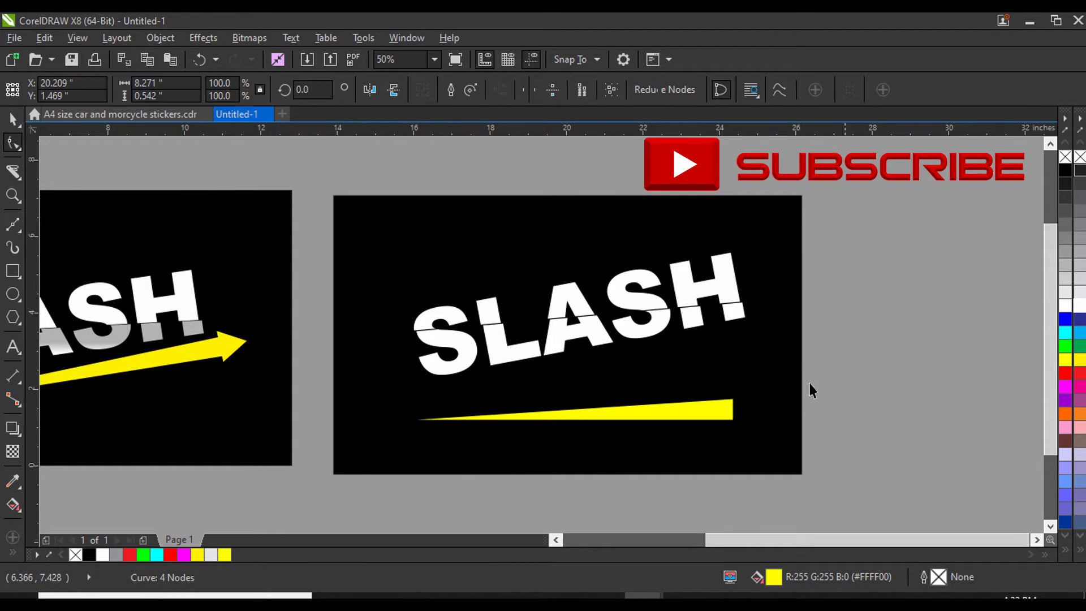
# Draw a triangle about 0.90 by 0.78 inches beside the black background and give it a yellow fill without an outline.
pyautogui.moveTo(39, 279); pyautogui.dragTo(14, 309)
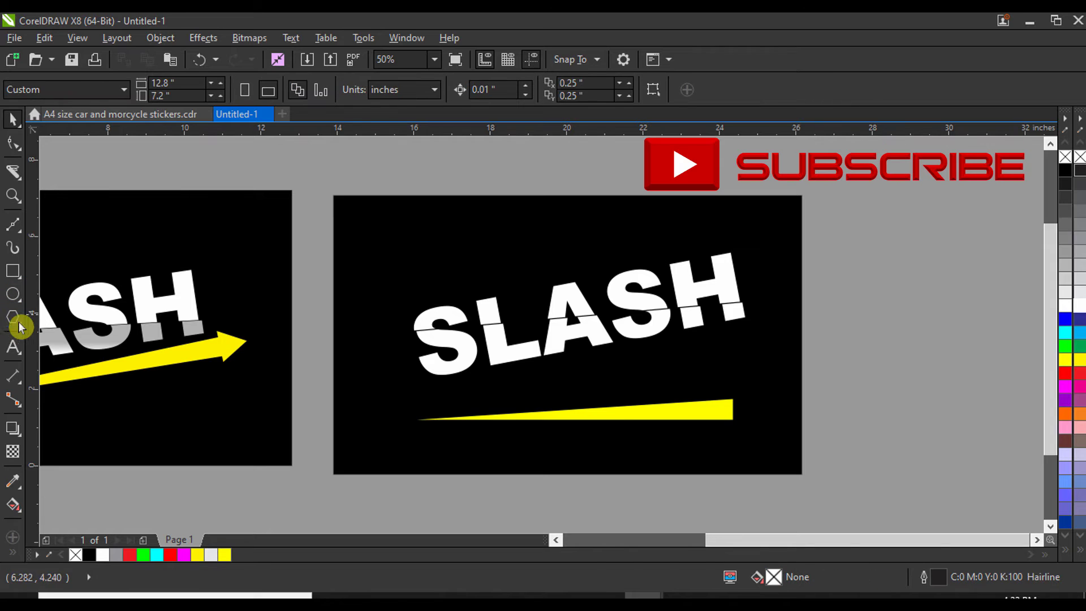
pyautogui.click(17, 316)
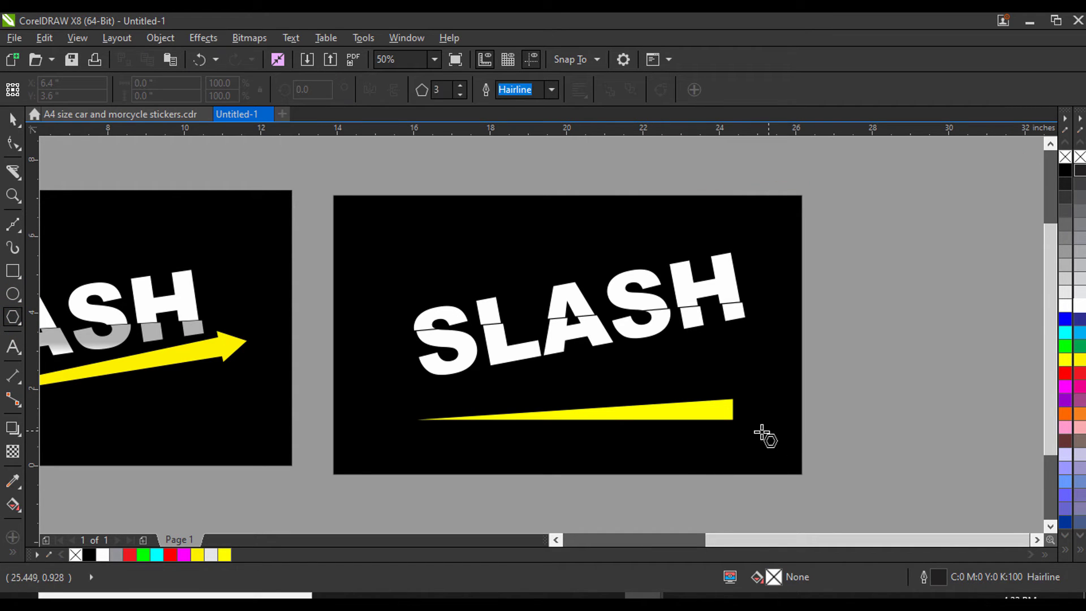
pyautogui.moveTo(831, 412); pyautogui.dragTo(866, 451)
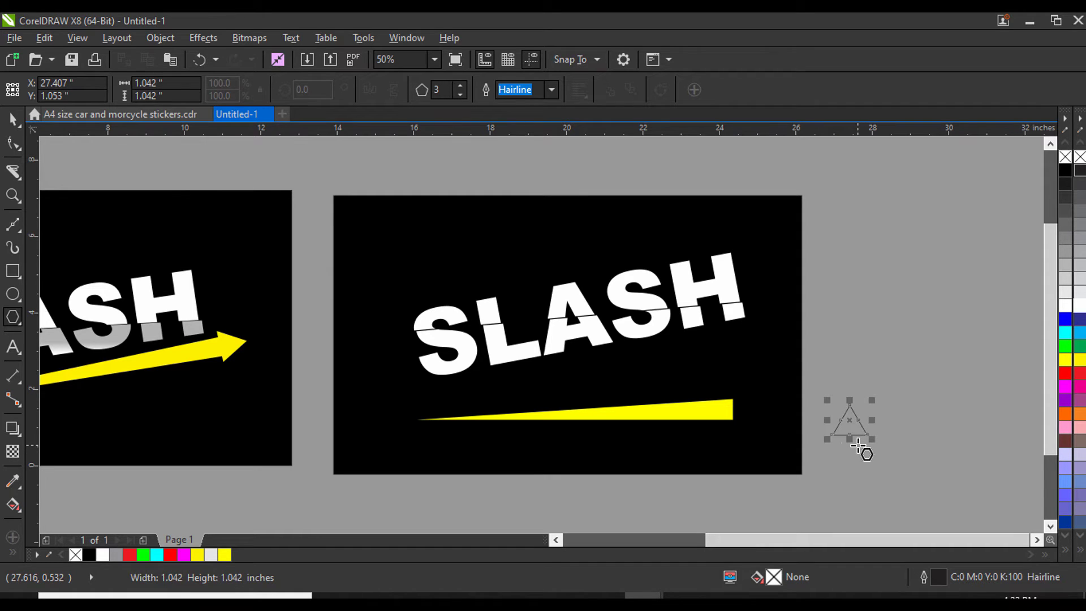
pyautogui.click(1065, 362)
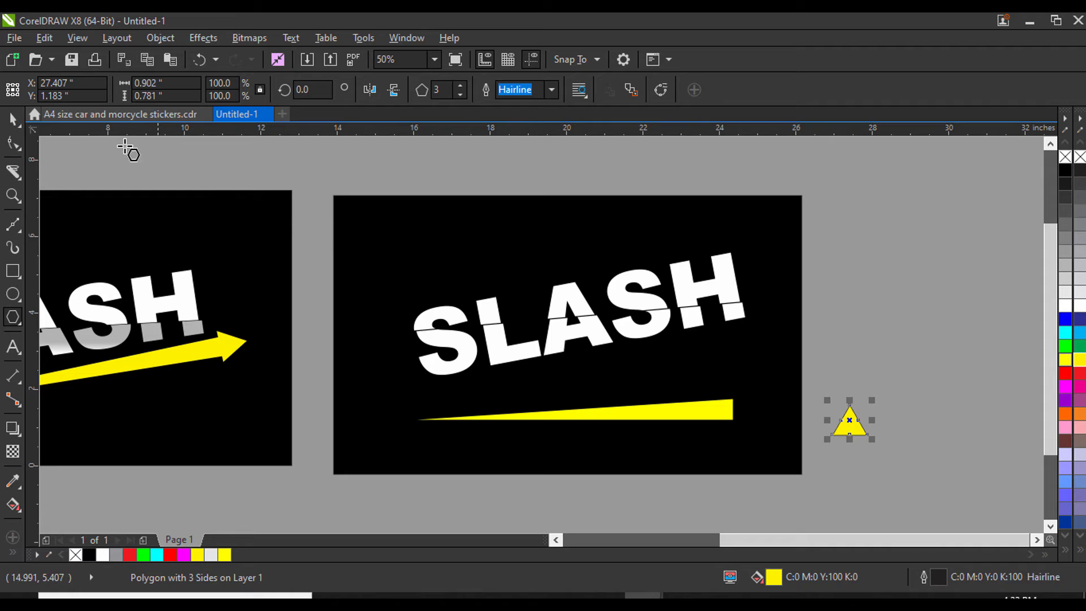
pyautogui.rightClick(1050, 158)
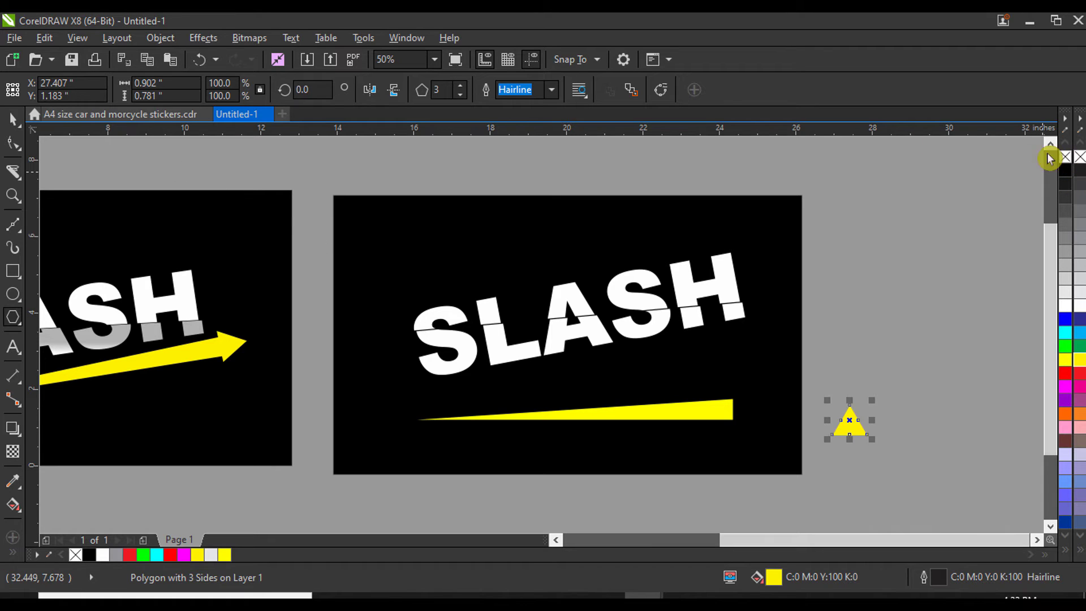
# Rotate the yellow triangle to 270 degrees so that it points right.
pyautogui.doubleClick(300, 89)
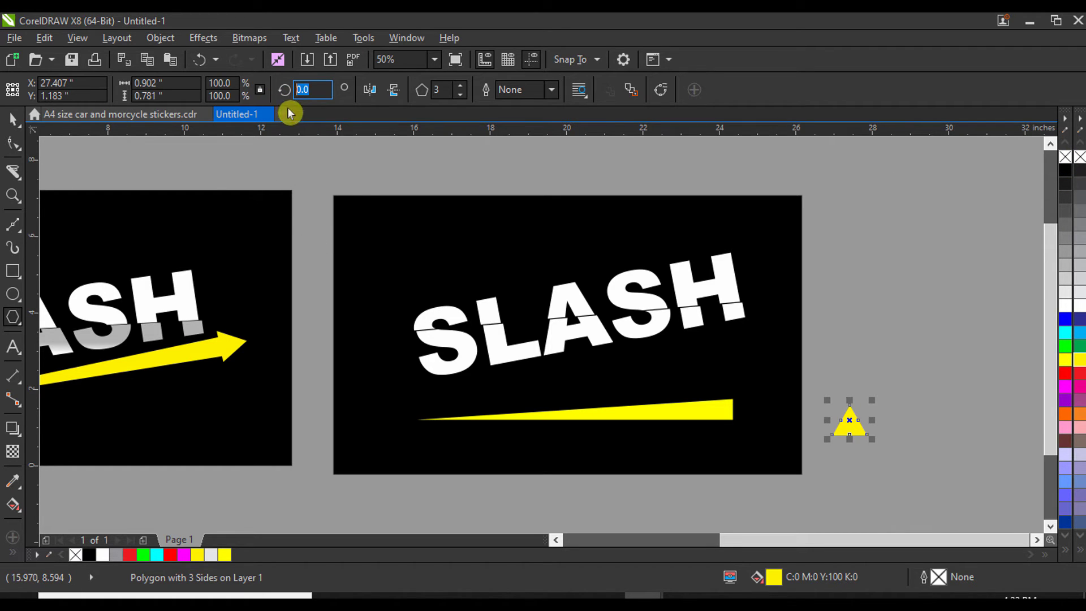
pyautogui.write('2')
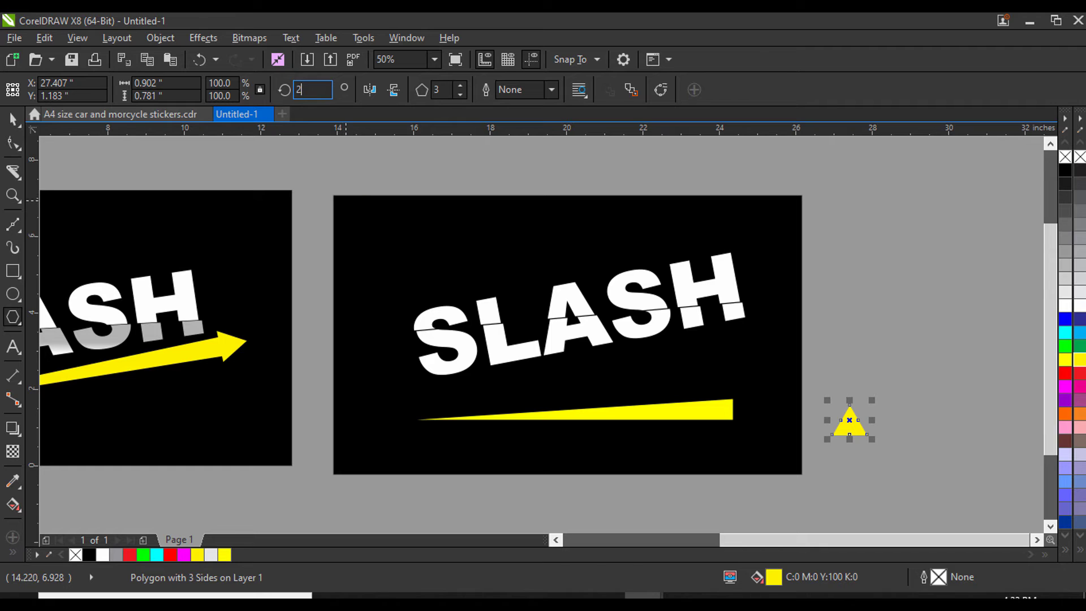
pyautogui.write('70')
pyautogui.press('Return')
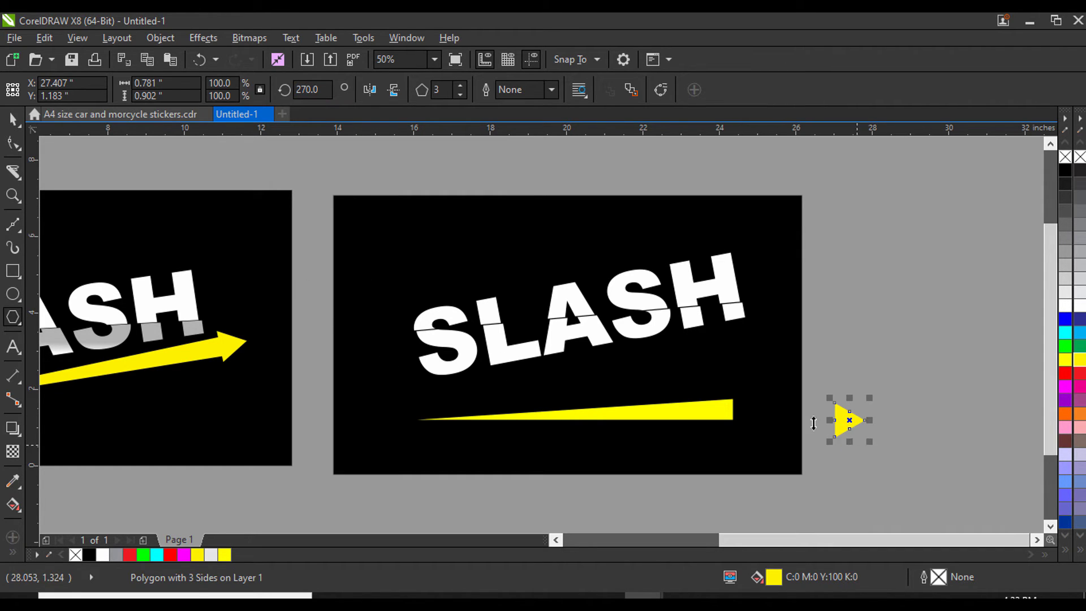
# Place the triangle against the wide end of the tapered yellow bar as an arrowhead.
pyautogui.scroll(1, 703, 340)
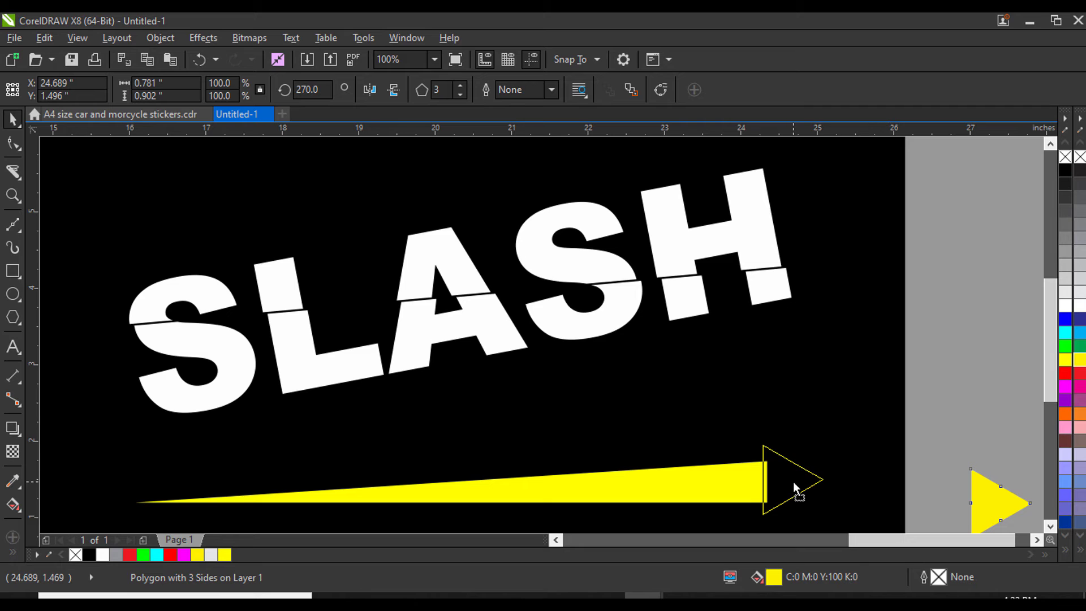
pyautogui.moveTo(793, 481); pyautogui.dragTo(793, 481)
pyautogui.scroll(-1, 793, 481)
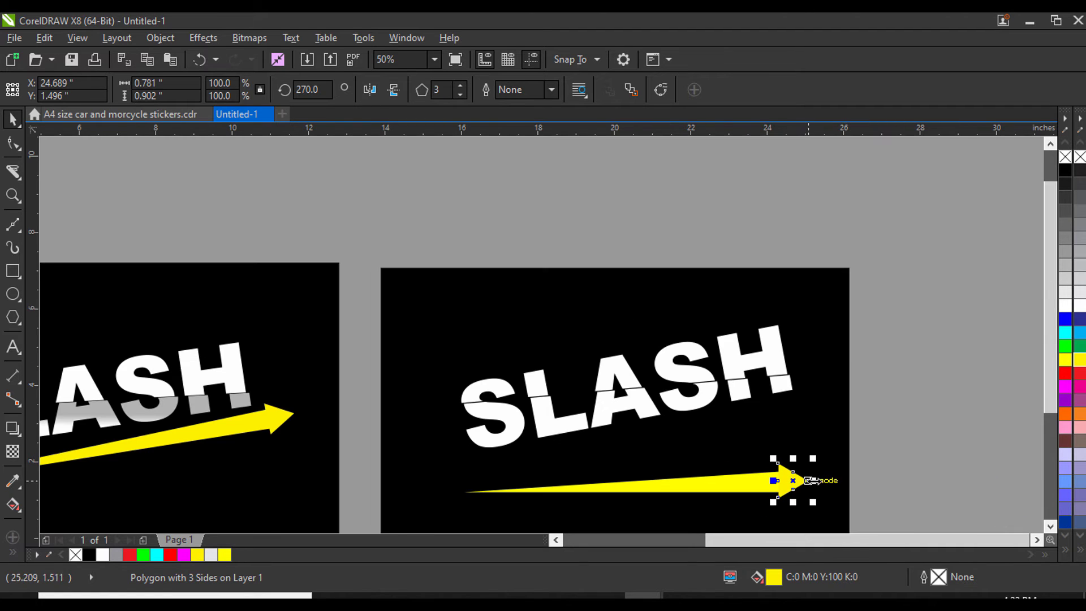
pyautogui.click(918, 469)
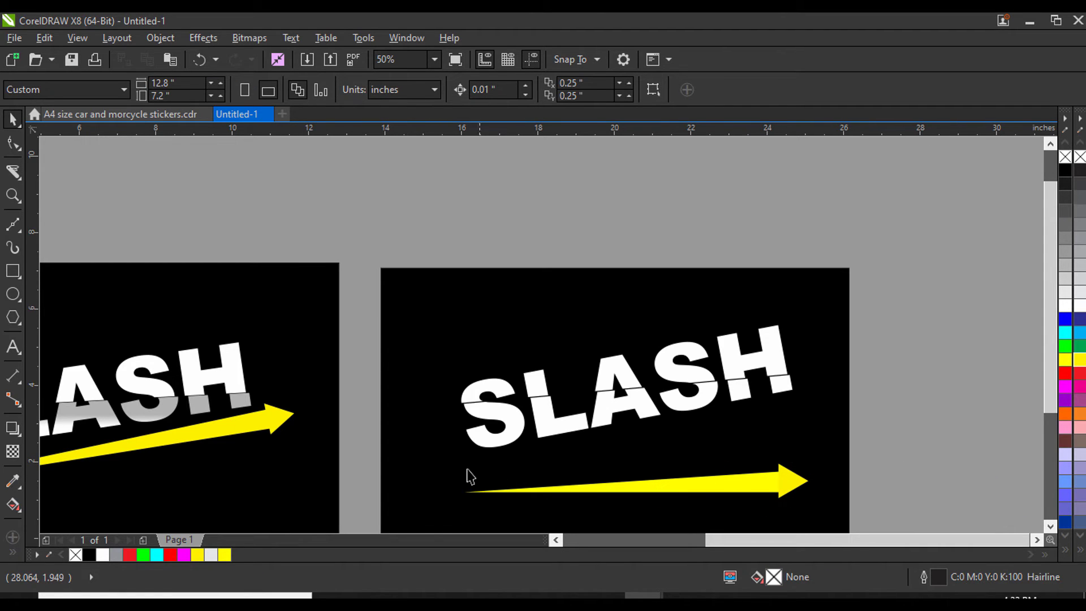
# Weld the tapered bar and the triangle into a single arrow shape.
pyautogui.moveTo(472, 491); pyautogui.dragTo(847, 526)
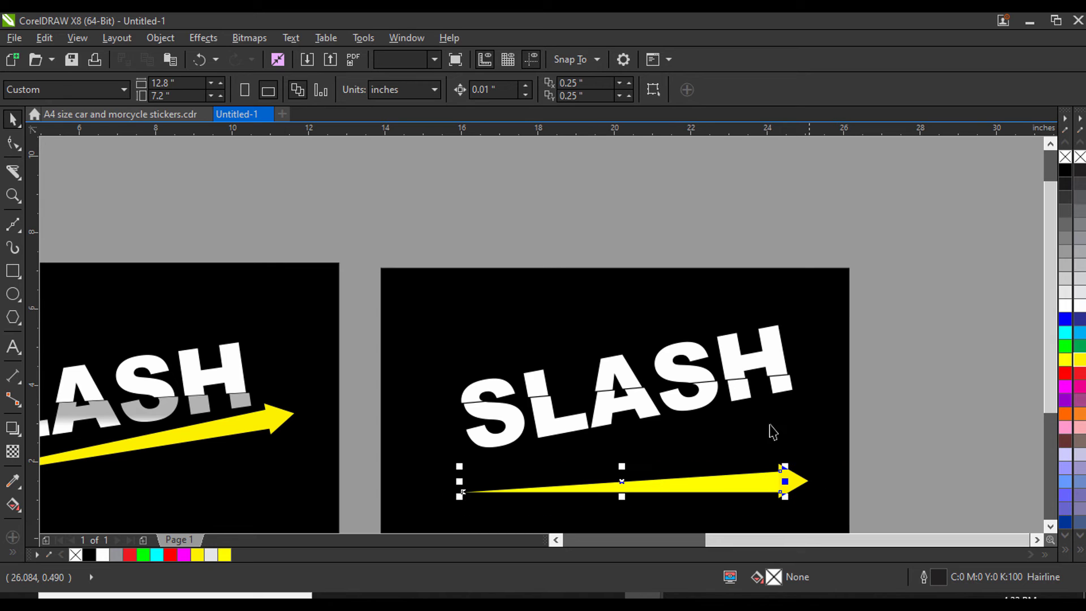
pyautogui.moveTo(456, 452); pyautogui.dragTo(824, 477)
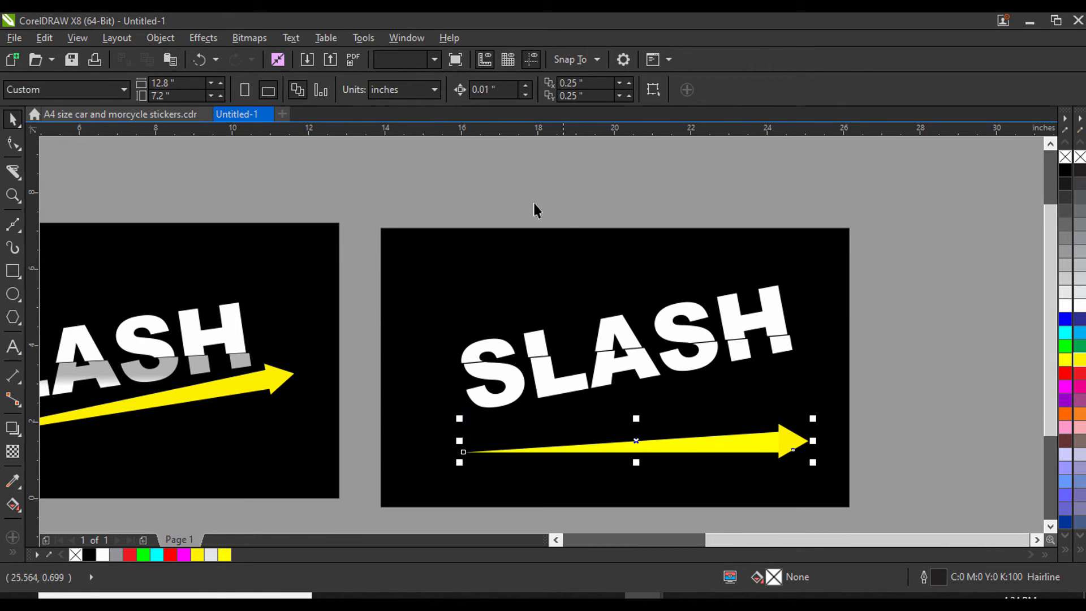
pyautogui.click(453, 89)
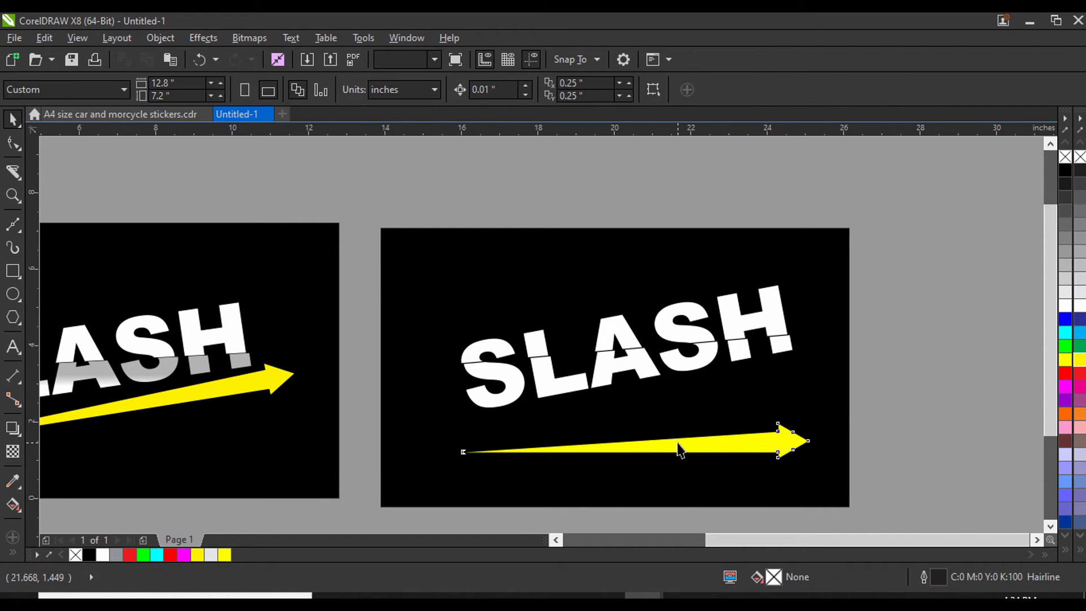
# Rotate the yellow arrow about 7.1 degrees counterclockwise and move it up close beneath the SLASH lettering.
pyautogui.click(645, 445)
pyautogui.click(639, 443)
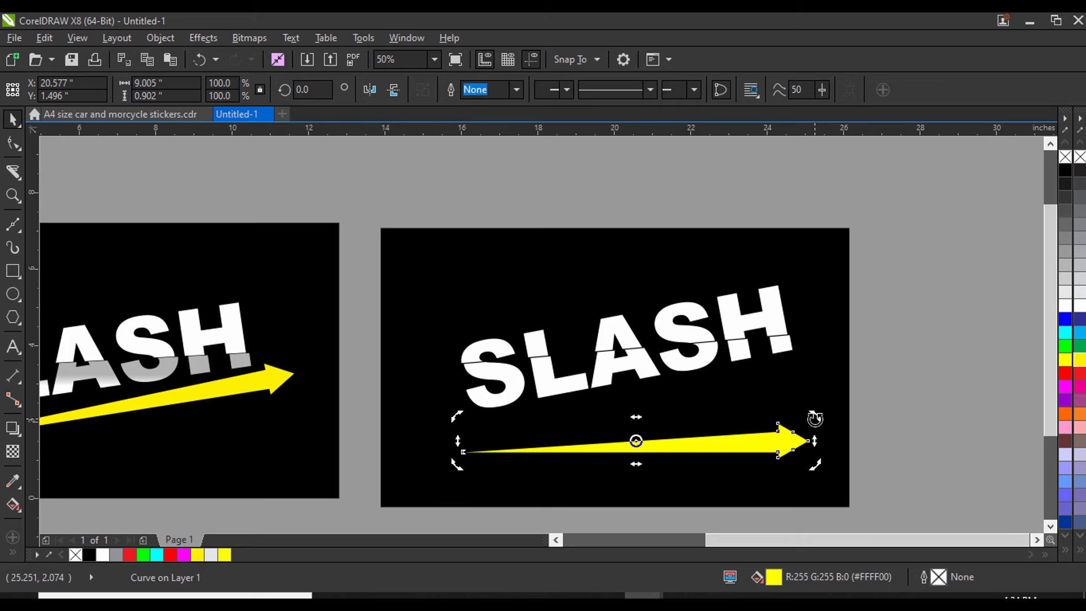
pyautogui.moveTo(814, 418); pyautogui.dragTo(813, 390)
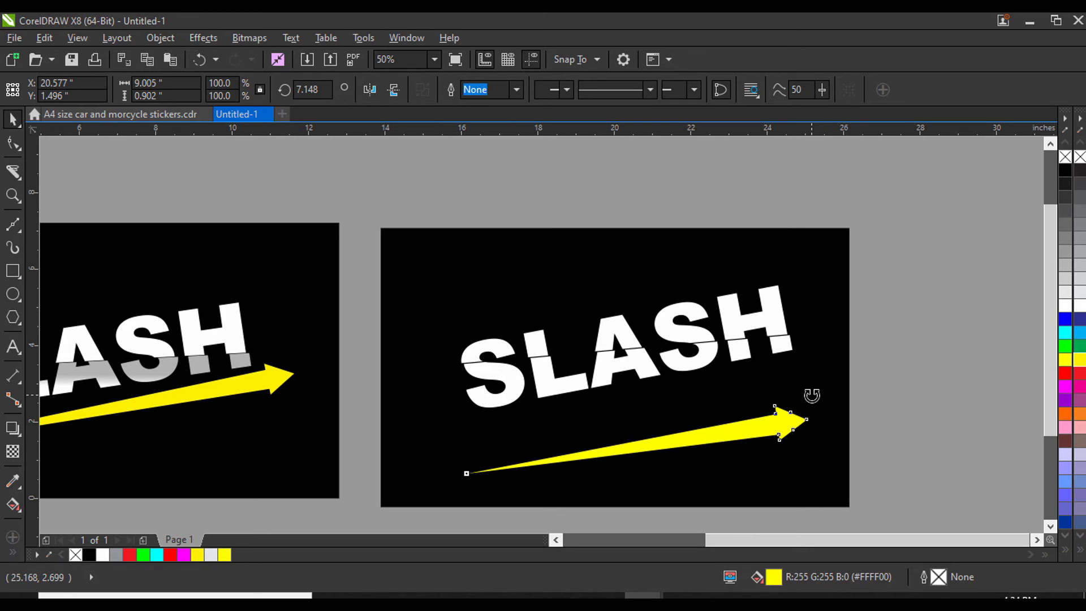
pyautogui.click(735, 435)
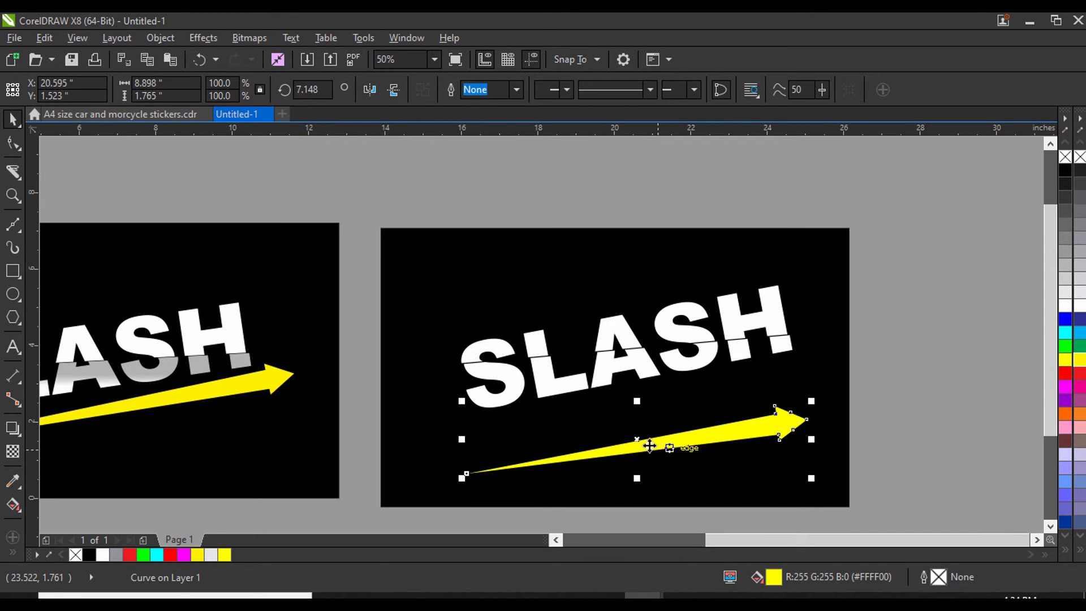
pyautogui.moveTo(645, 438); pyautogui.dragTo(650, 395)
pyautogui.click(977, 422)
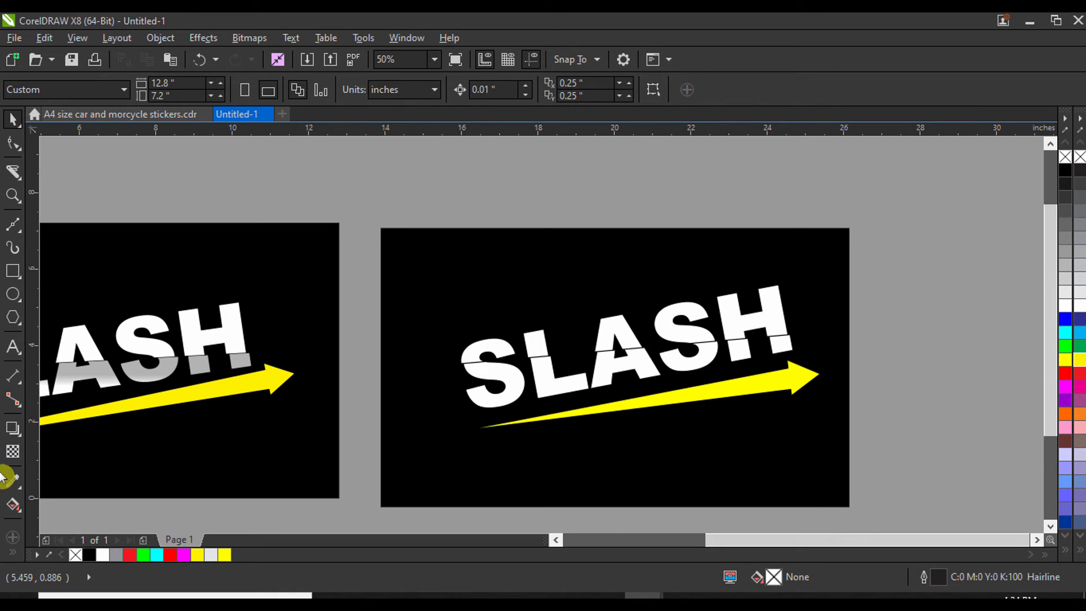
# Apply a linear fountain transparency at about 95 degrees to the lower half of the cut SLASH letters.
pyautogui.click(12, 451)
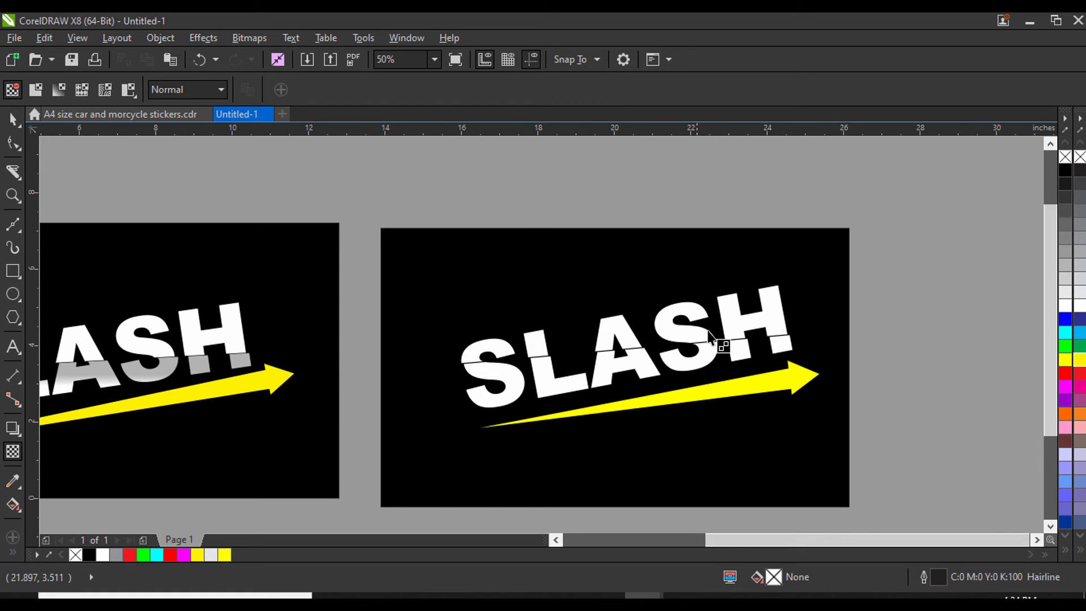
pyautogui.scroll(2, 715, 319)
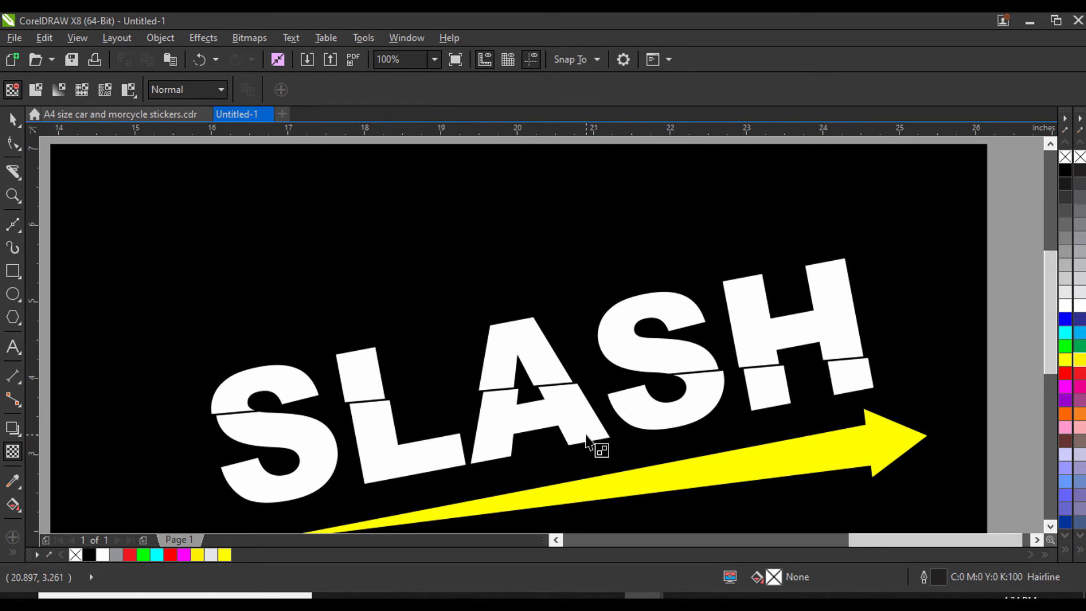
pyautogui.click(587, 439)
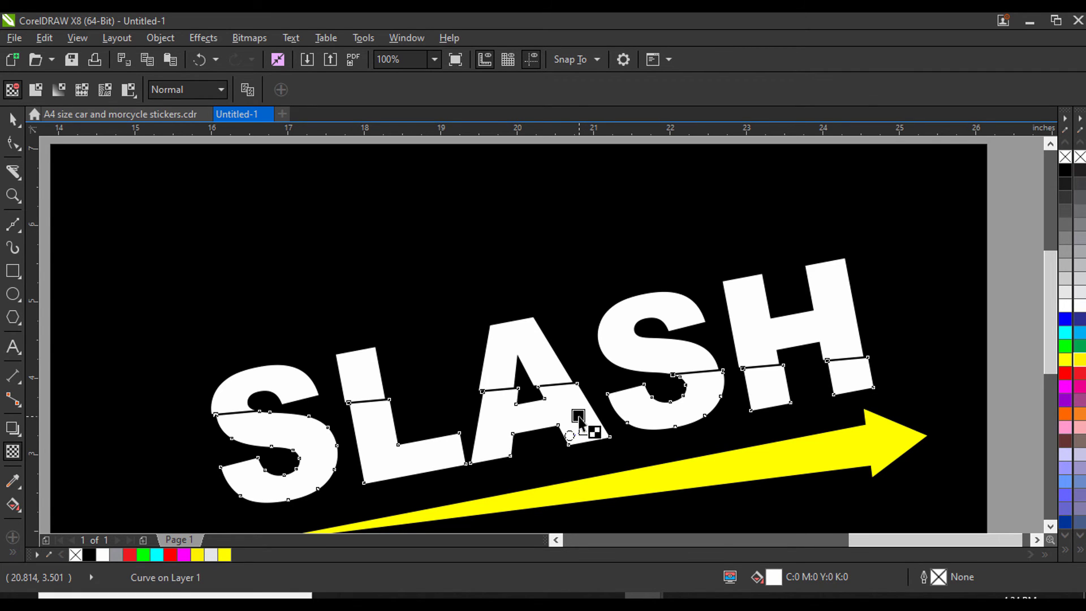
pyautogui.moveTo(583, 431); pyautogui.dragTo(578, 417)
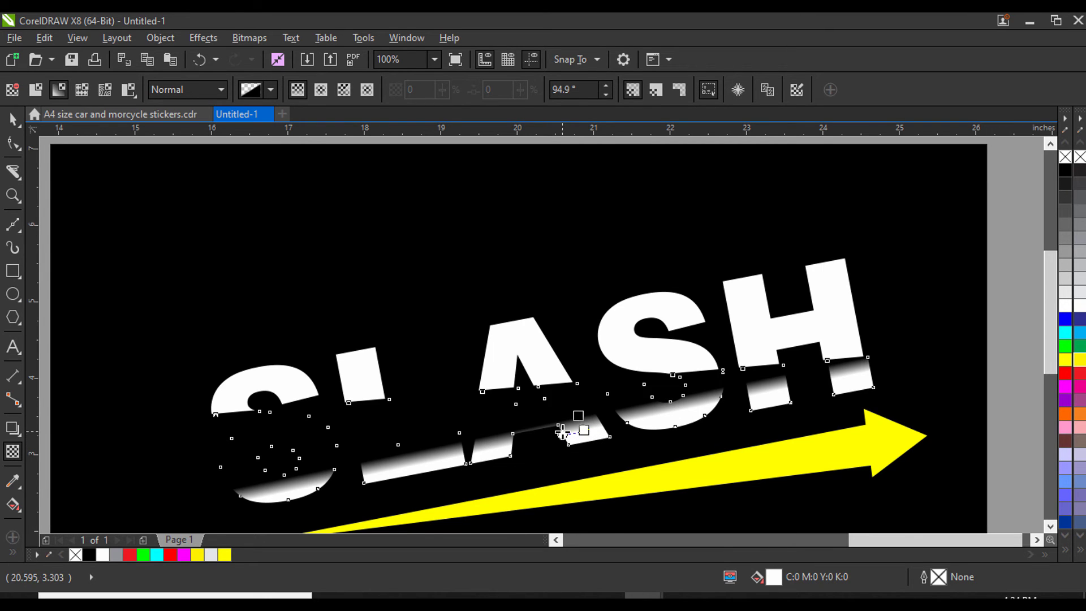
# Skew the transparency gradient so that its fade runs along the slant of the lettering.
pyautogui.doubleClick(561, 431)
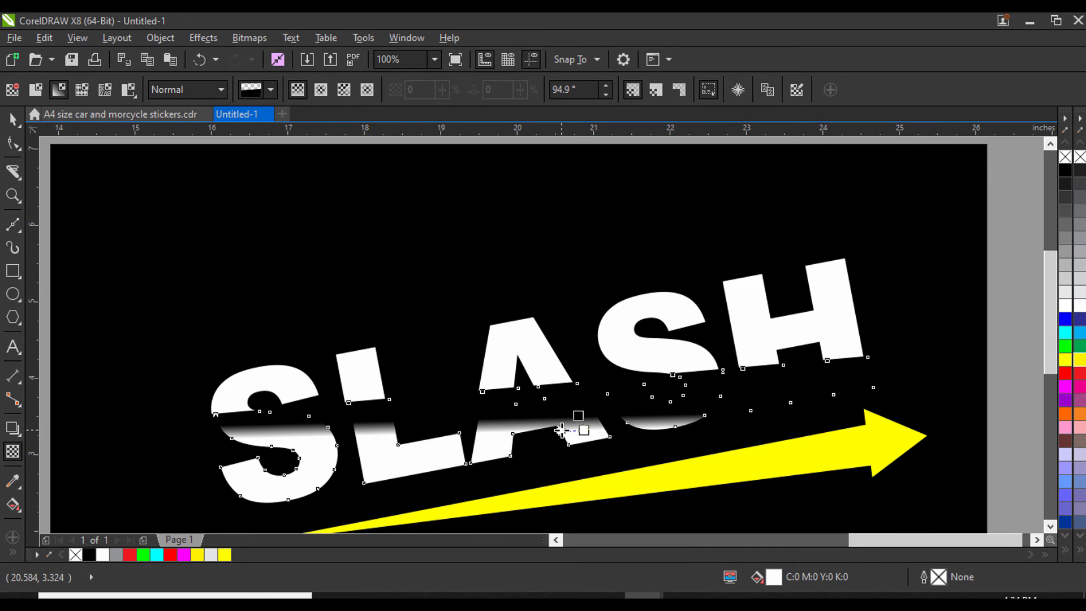
pyautogui.moveTo(554, 433); pyautogui.dragTo(546, 430)
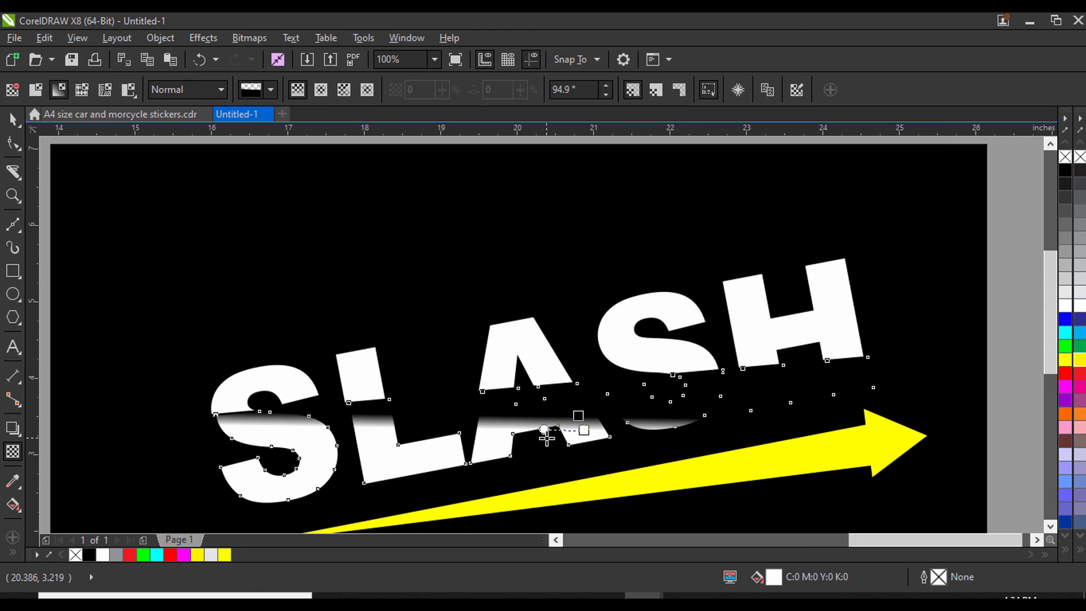
pyautogui.doubleClick(540, 432)
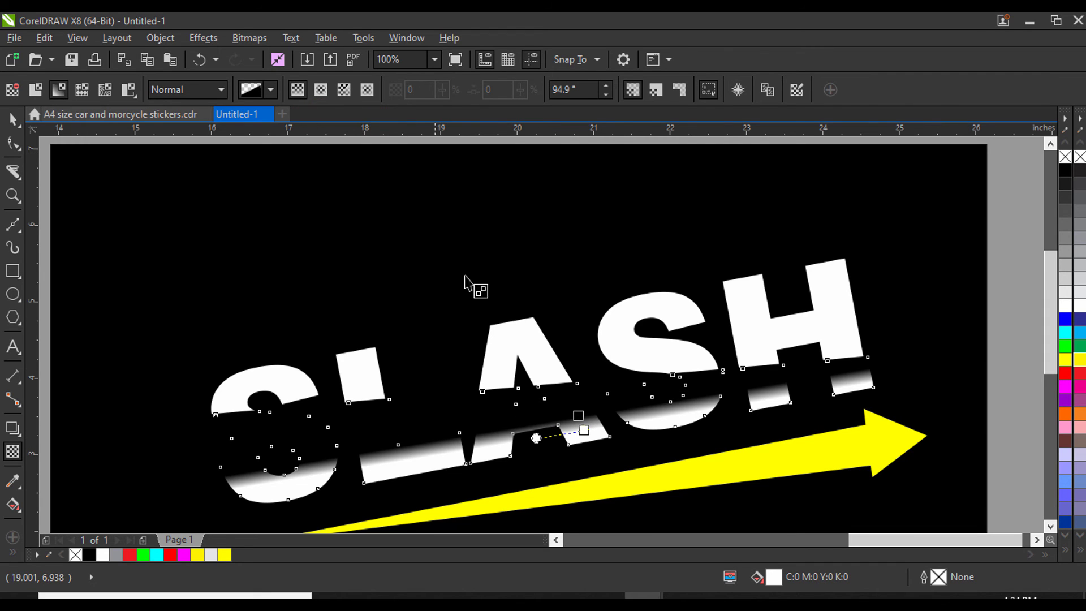
# Set the transparency of the gradient's upper node to 48%.
pyautogui.click(579, 416)
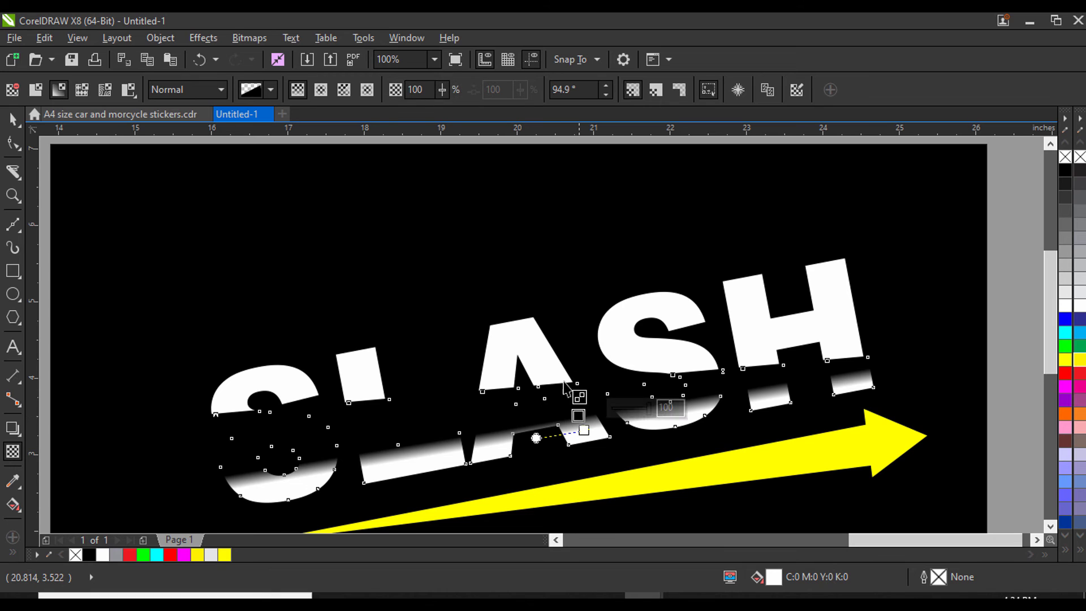
pyautogui.click(444, 92)
pyautogui.moveTo(441, 101); pyautogui.dragTo(407, 110)
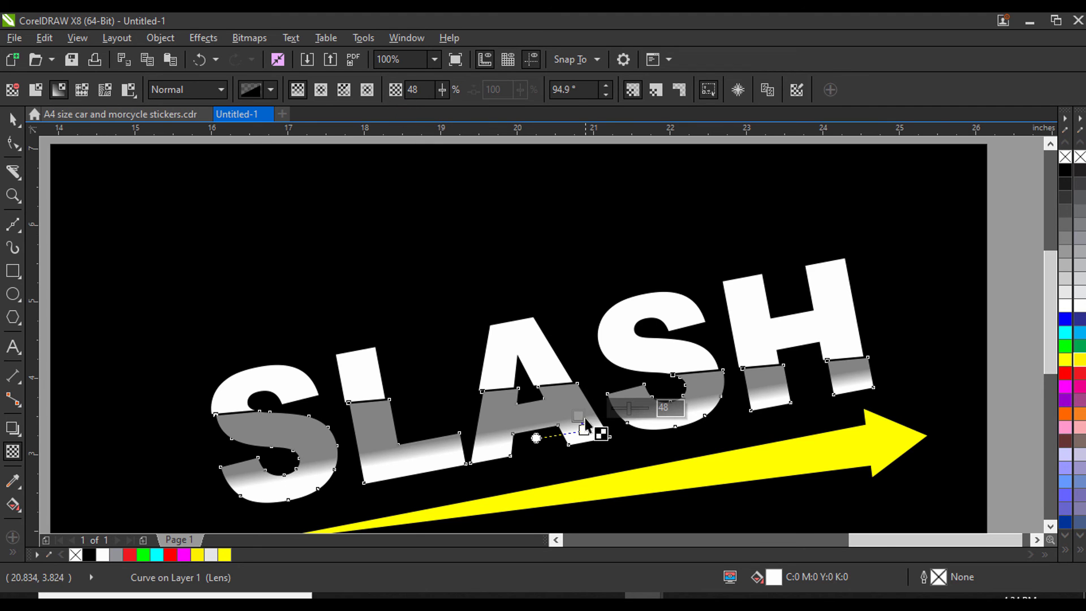
# Refine the transparency gradient's length and skew, at an angle of about 94 degrees, so the grey-to-white fade follows the slanted letters.
pyautogui.moveTo(578, 419); pyautogui.dragTo(587, 432)
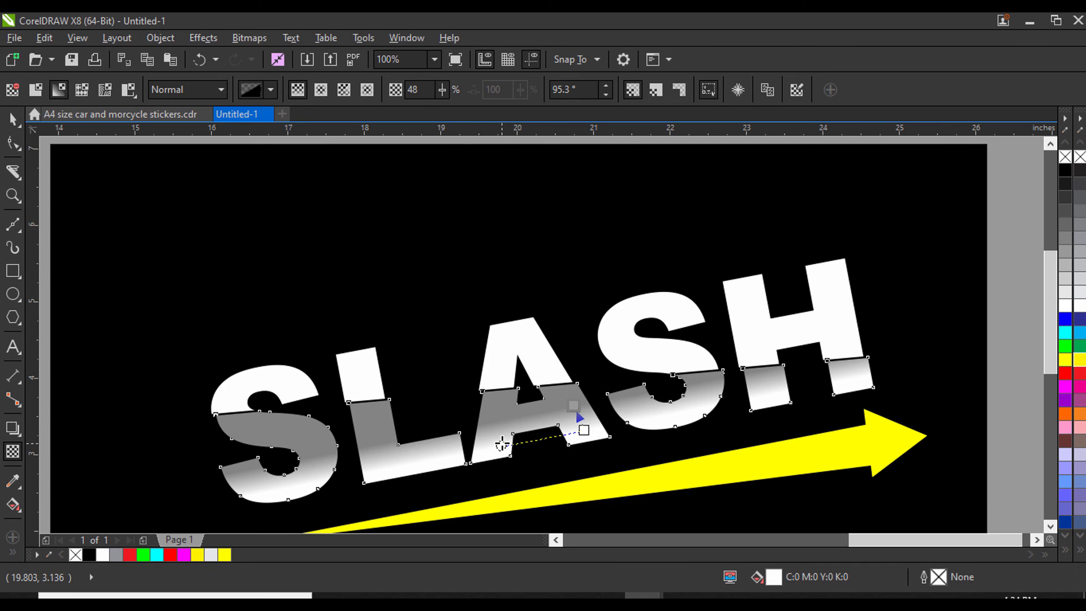
pyautogui.moveTo(503, 446); pyautogui.dragTo(501, 441)
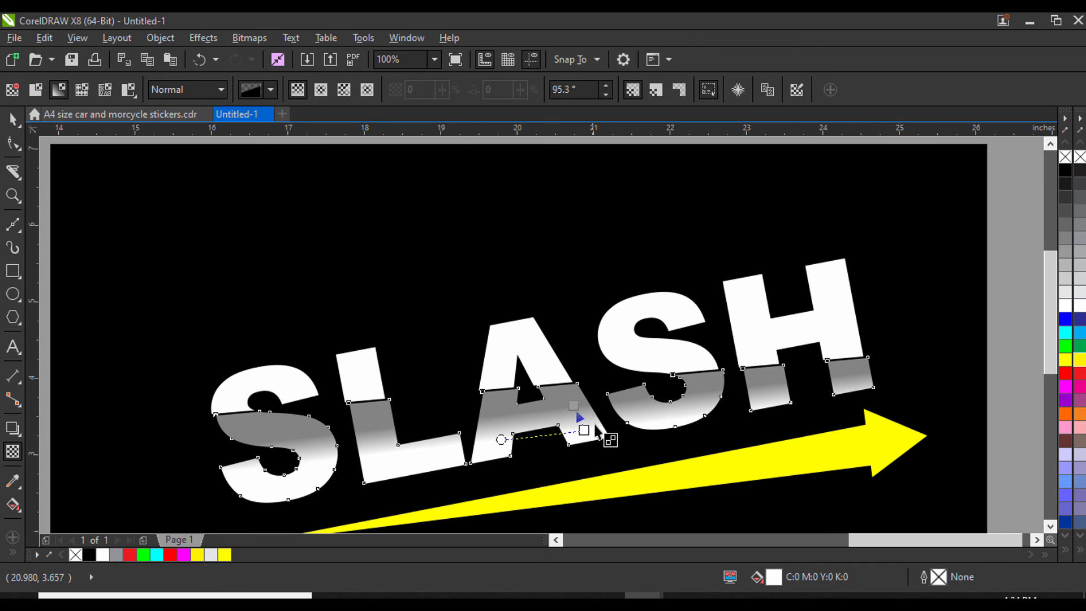
pyautogui.moveTo(582, 424); pyautogui.dragTo(581, 426)
pyautogui.moveTo(511, 432); pyautogui.dragTo(502, 438)
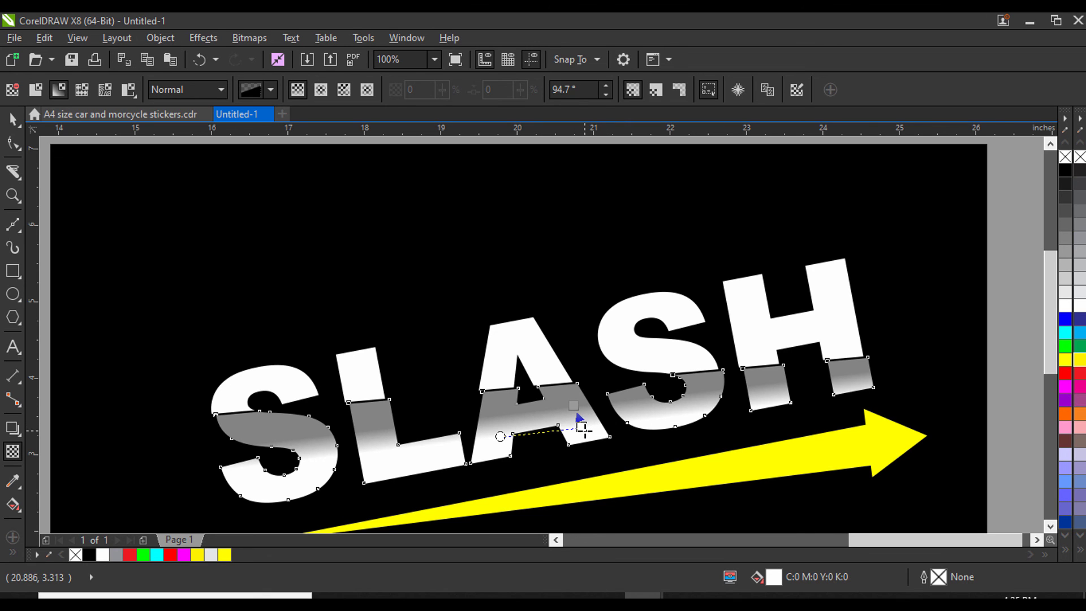
pyautogui.scroll(1, 582, 428)
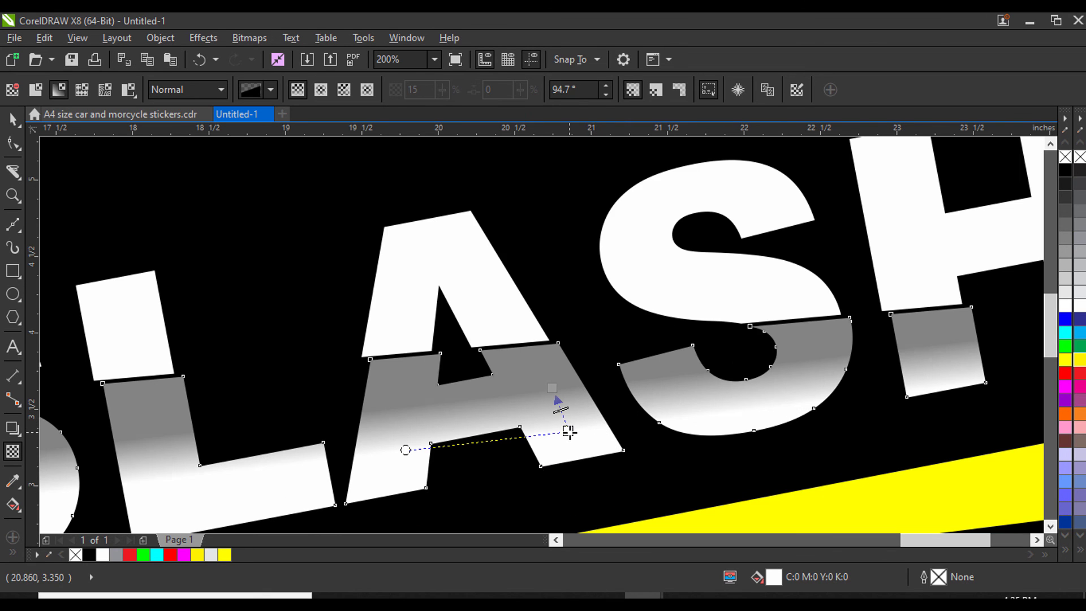
pyautogui.moveTo(567, 432); pyautogui.dragTo(565, 428)
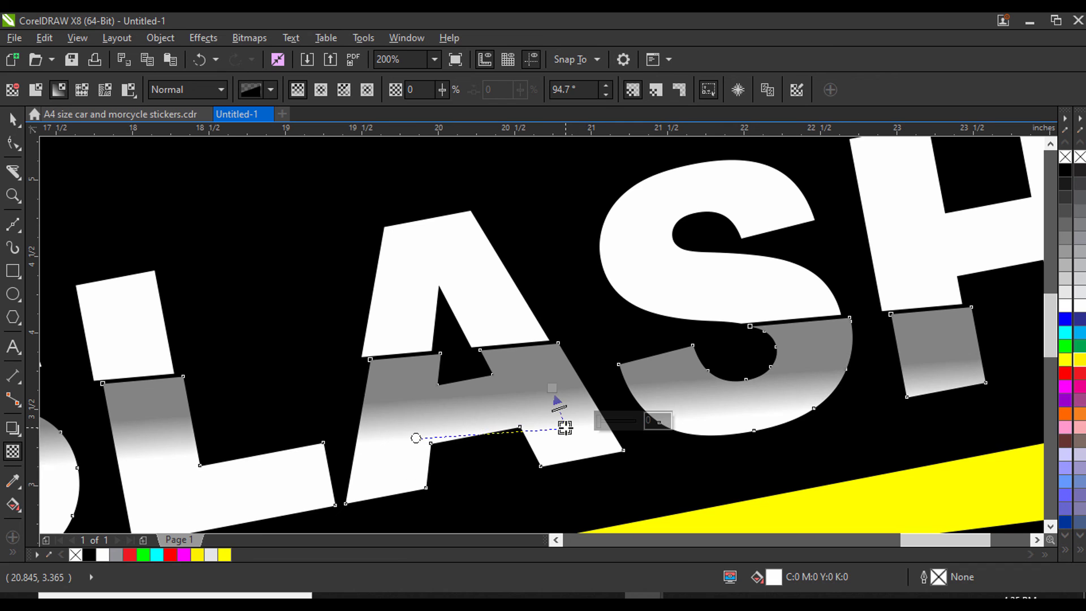
pyautogui.scroll(-1, 565, 428)
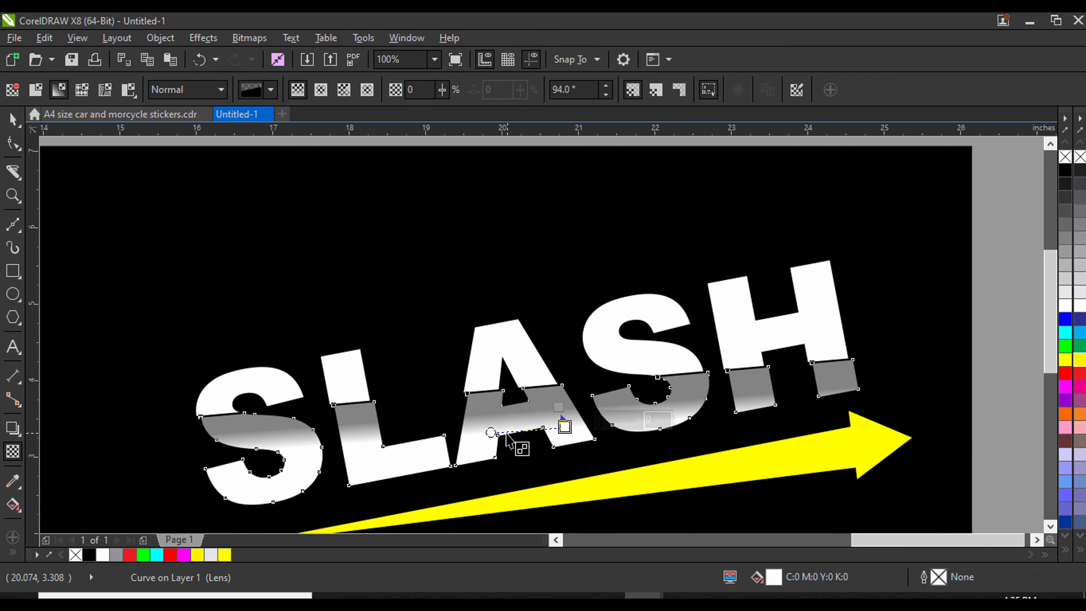
pyautogui.moveTo(492, 433); pyautogui.dragTo(488, 439)
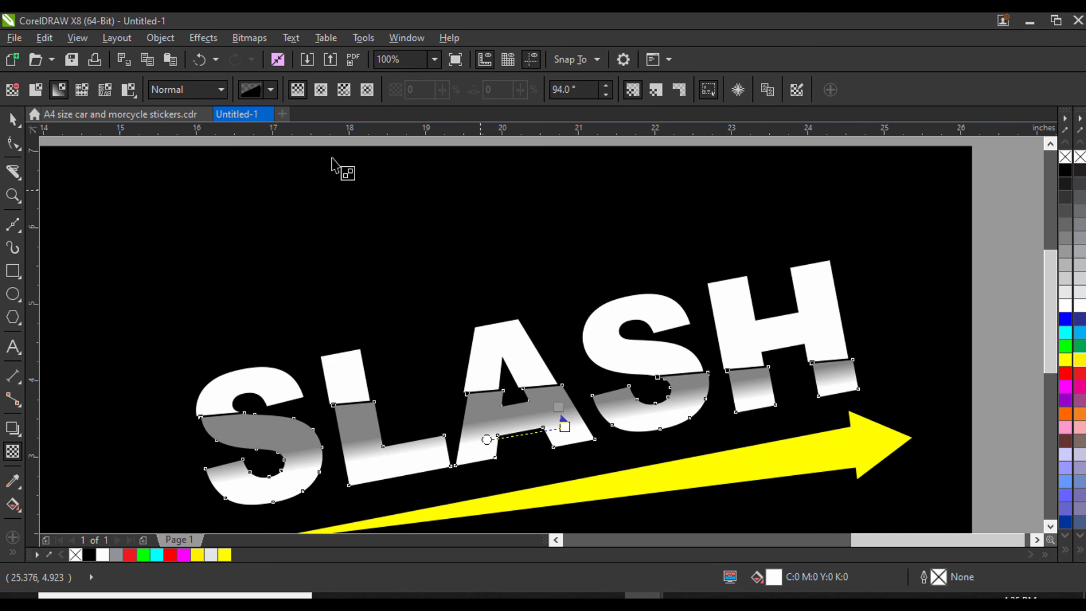
pyautogui.click(14, 120)
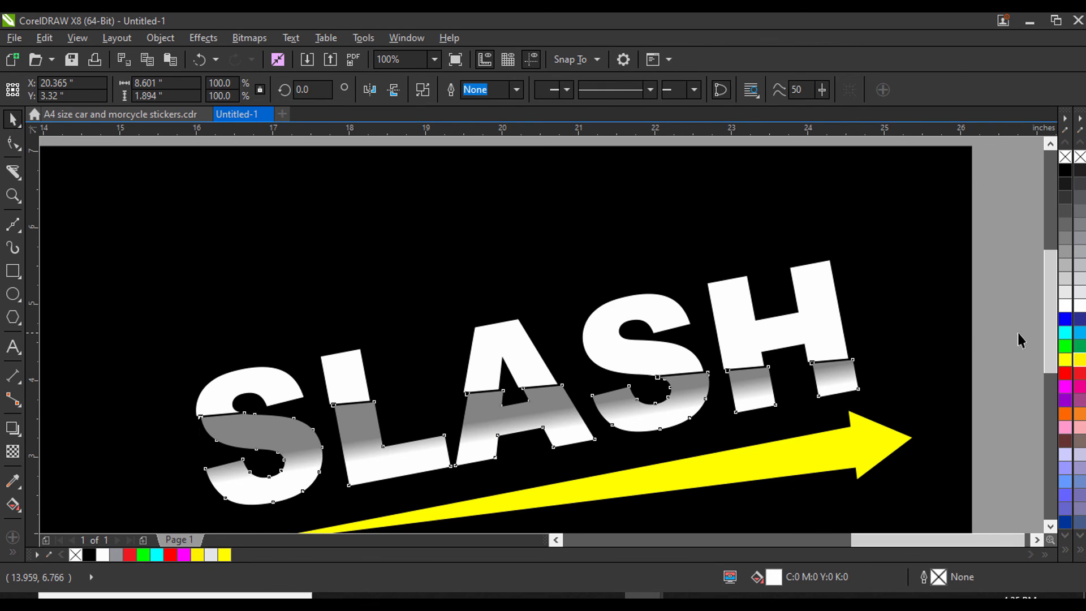